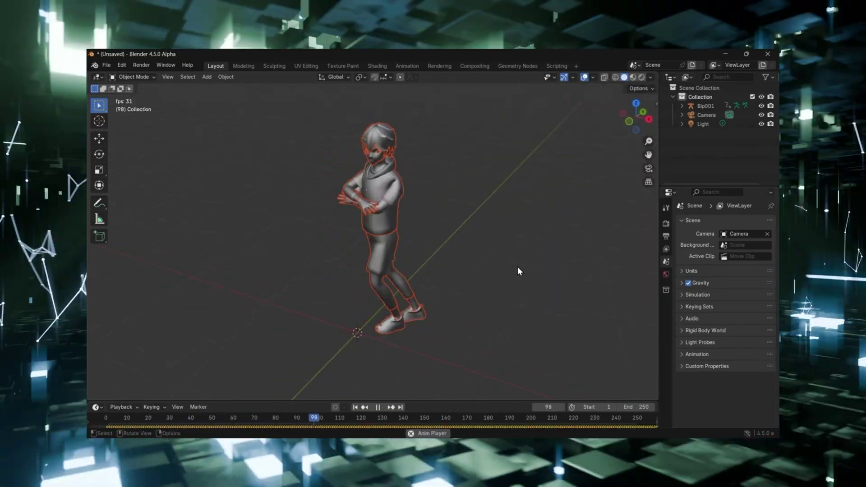
# Switch the viewport with the animated character to material preview and rendered shading
pyautogui.click(634, 76)
pyautogui.click(640, 77)
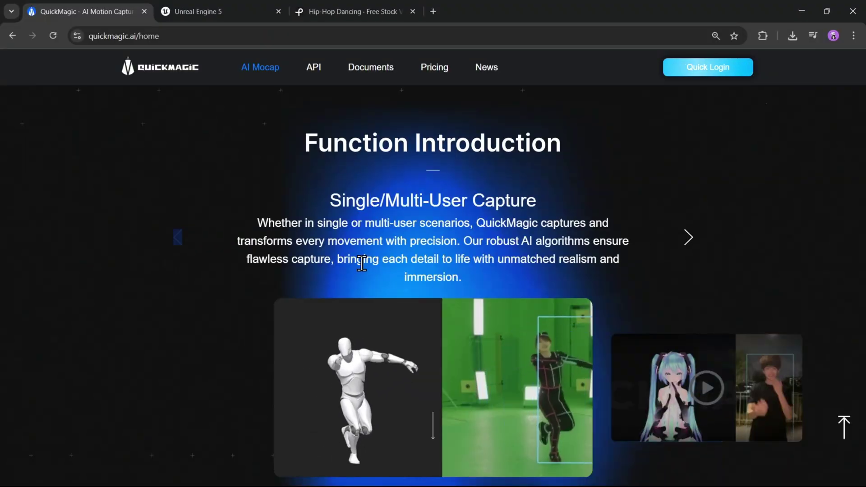
# Examine the Function Introduction slides and the supported software and formats section of the QuickMagic home page in the browser
pyautogui.scroll(-9, 361, 263)
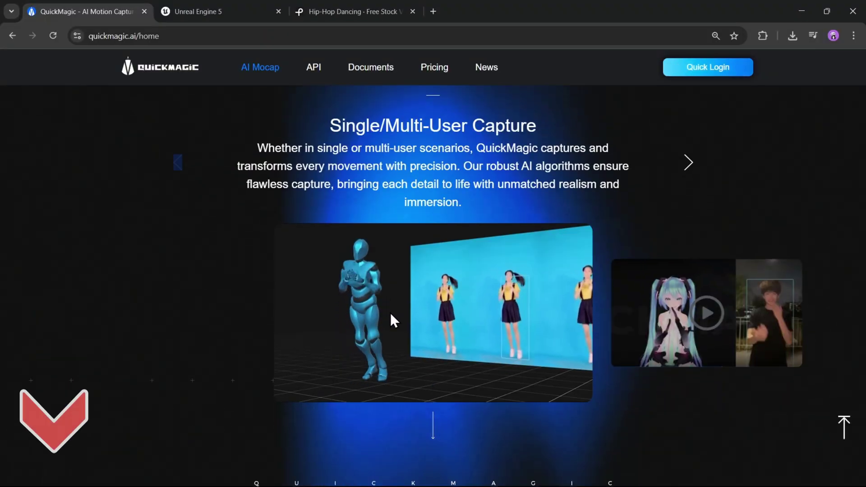
pyautogui.scroll(-1, 503, 255)
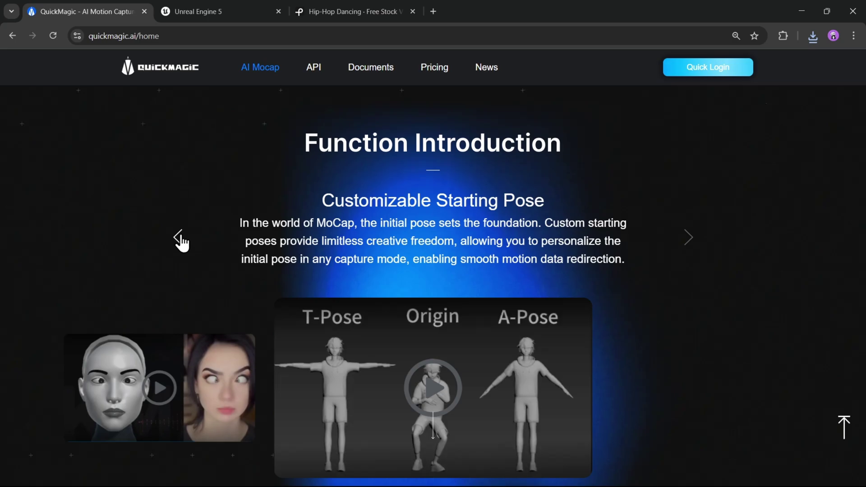
pyautogui.click(178, 238)
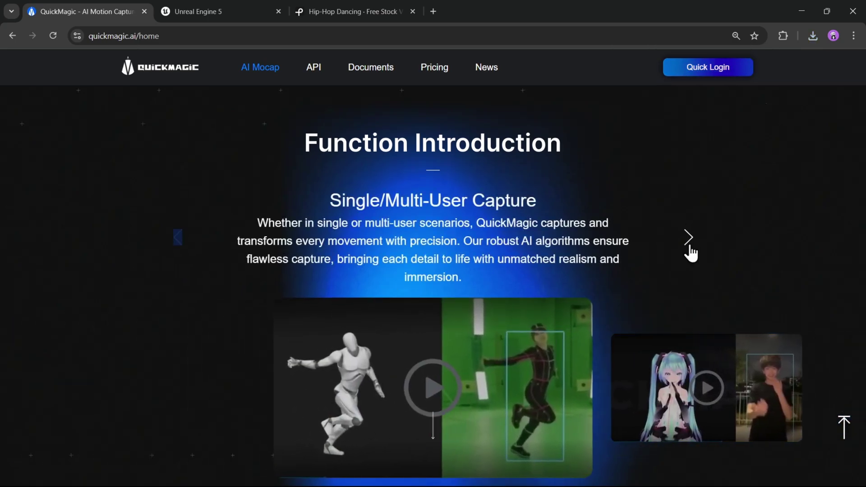
pyautogui.click(426, 408)
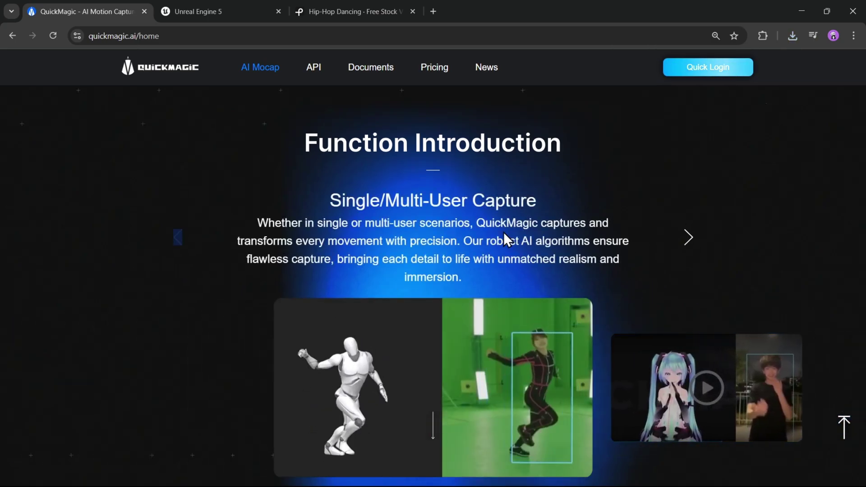
pyautogui.hotkey('ctrl', 'Tab')
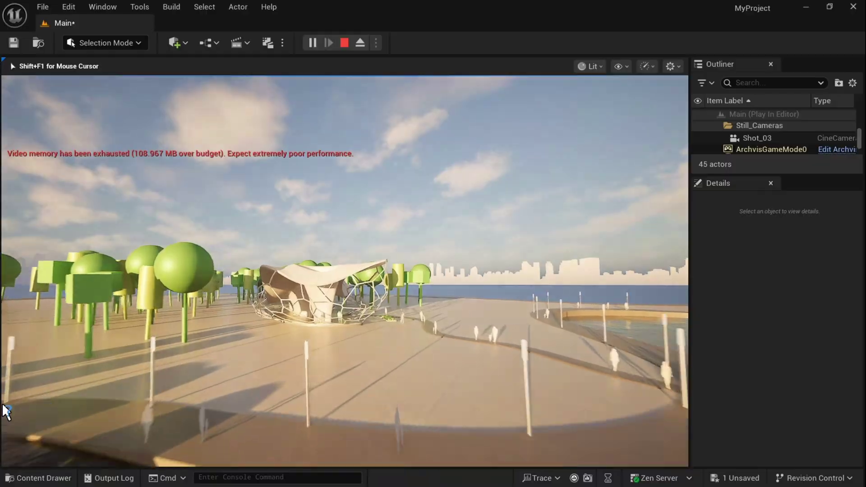
pyautogui.press('w')
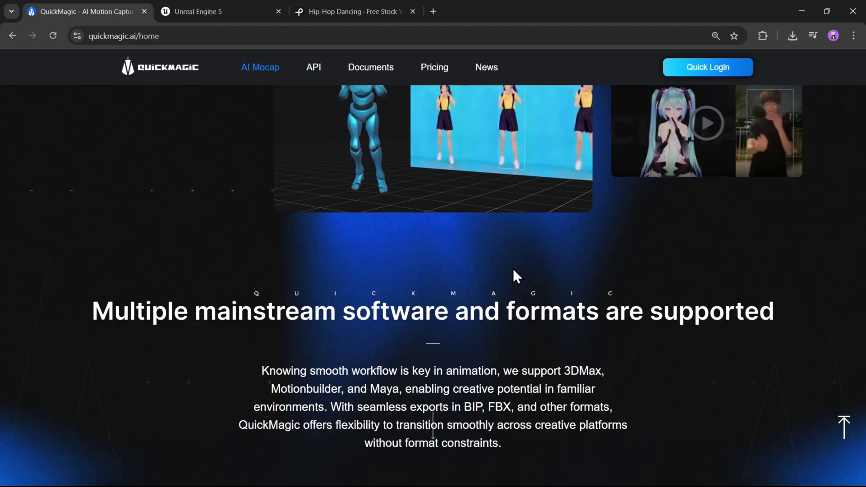
pyautogui.scroll(1, 523, 270)
pyautogui.scroll(1, 495, 348)
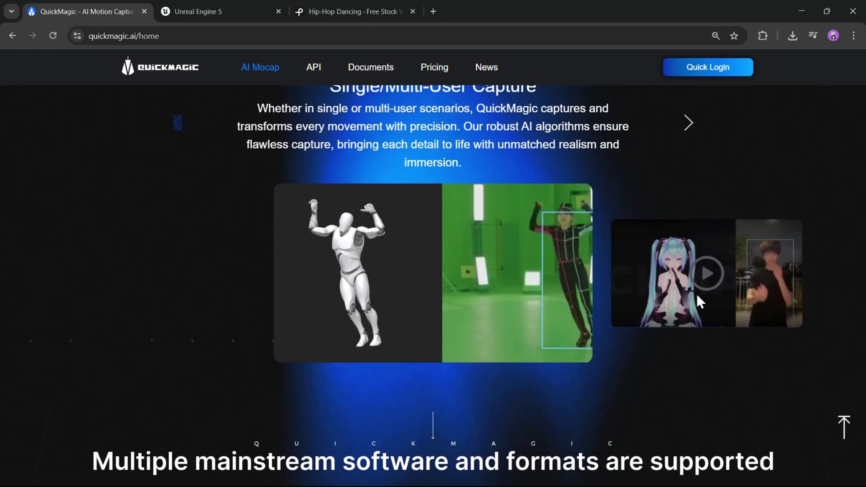
# Enter the QuickMagic AI Mocap workspace via Quick Login and look through the available output formats
pyautogui.click(707, 69)
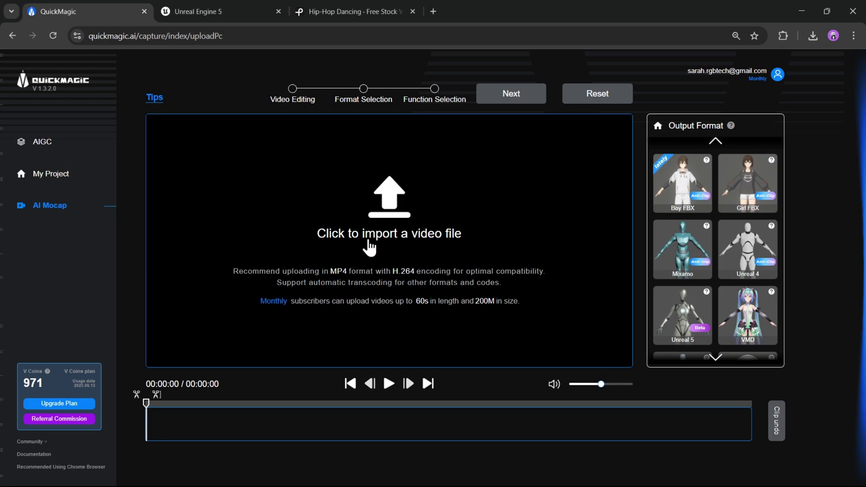
pyautogui.scroll(-4, 742, 200)
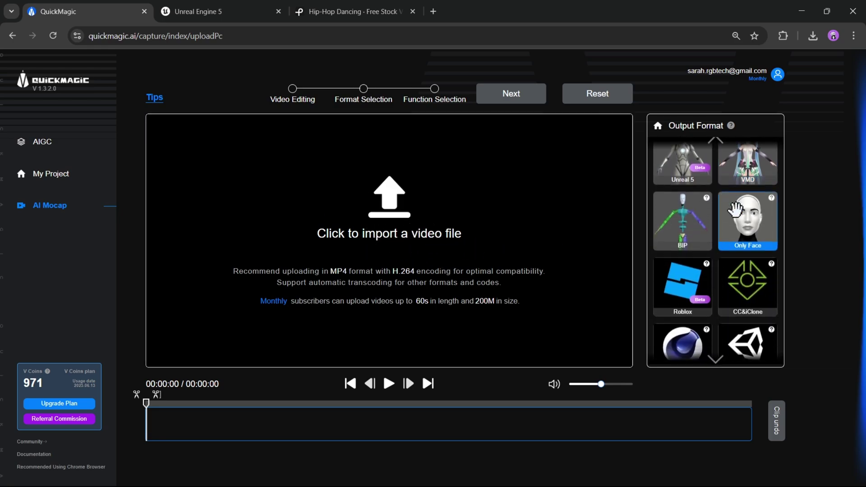
pyautogui.scroll(1, 719, 295)
pyautogui.scroll(3, 719, 295)
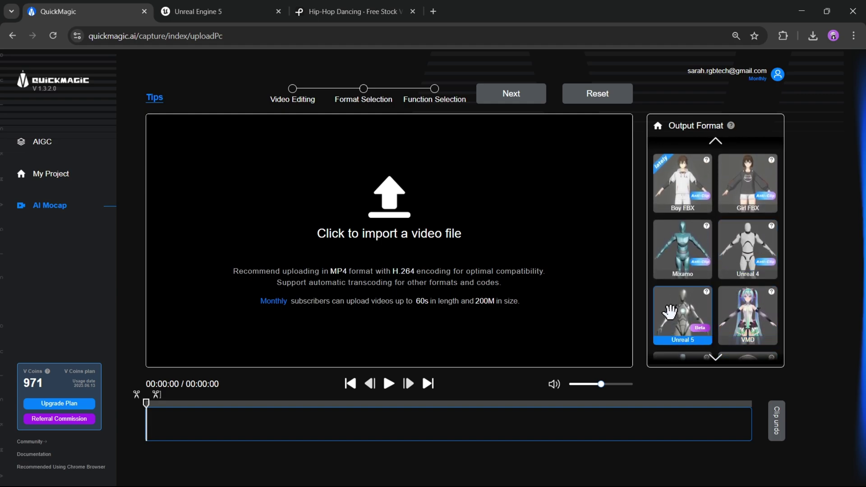
pyautogui.scroll(-1, 690, 293)
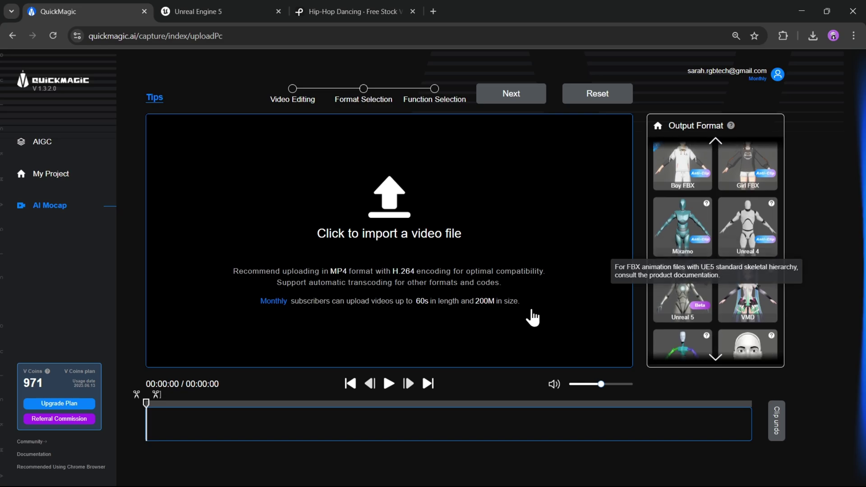
# Preview the hip-hop dancing video on Pexels and browse the similar dance clips below it
pyautogui.click(354, 12)
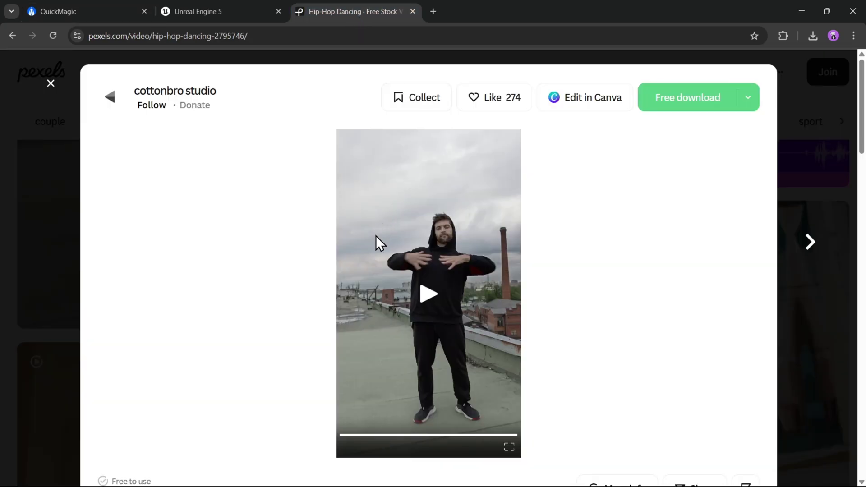
pyautogui.click(436, 304)
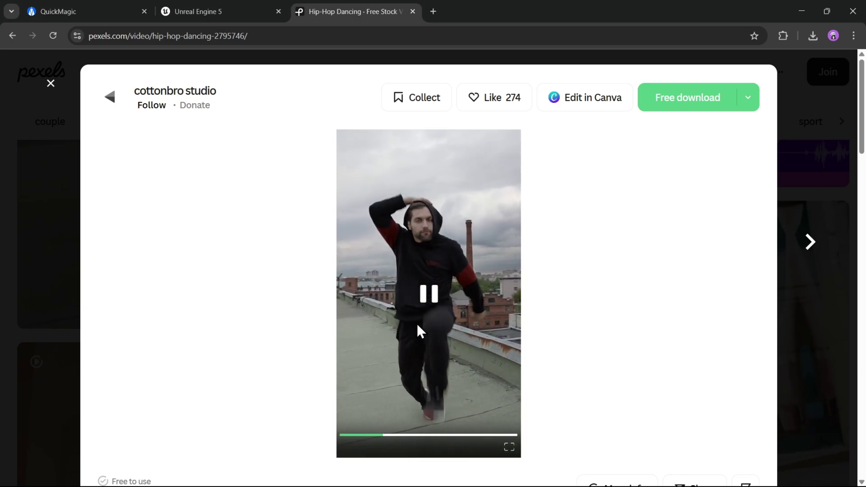
pyautogui.click(433, 305)
pyautogui.scroll(-10, 440, 304)
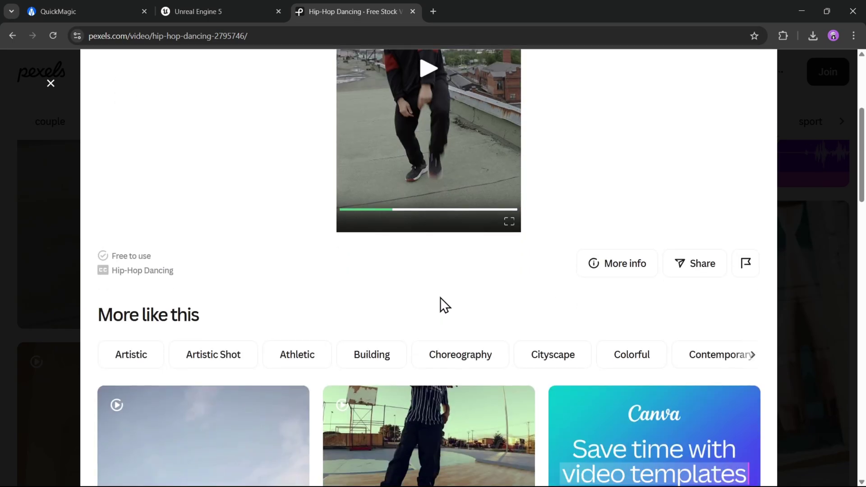
pyautogui.scroll(-2, 429, 305)
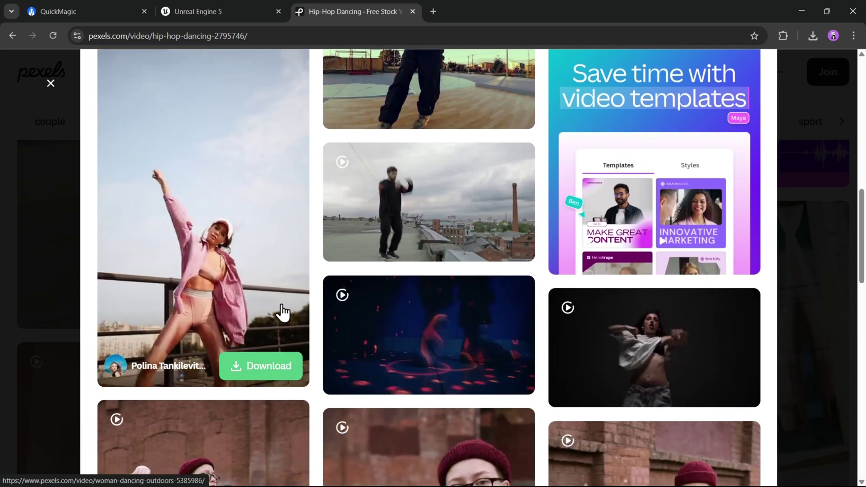
pyautogui.scroll(-3, 284, 312)
# Return to QuickMagic and import the video 2795746-hd_1080_1920_25fps from the Downloads folder
pyautogui.hotkey('ctrl', '1')
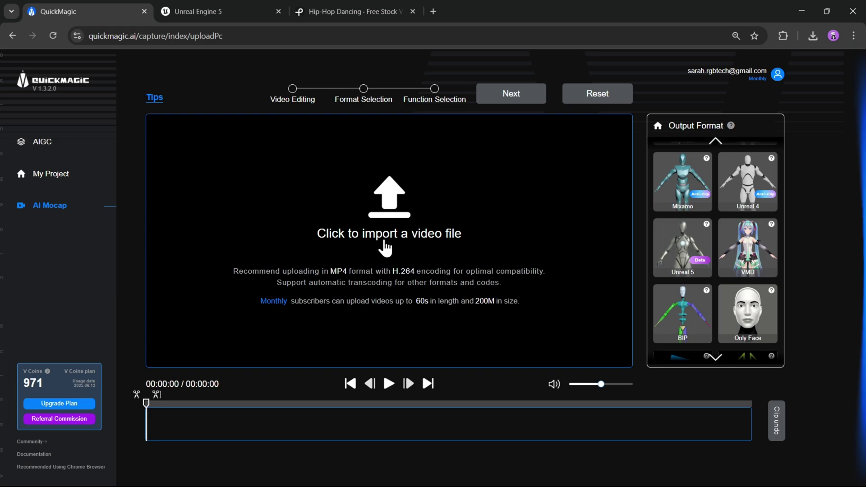
pyautogui.click(386, 266)
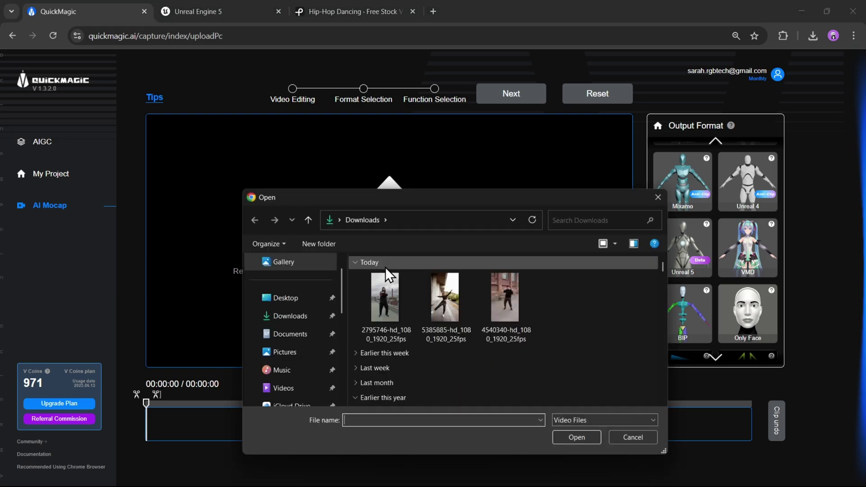
pyautogui.doubleClick(384, 298)
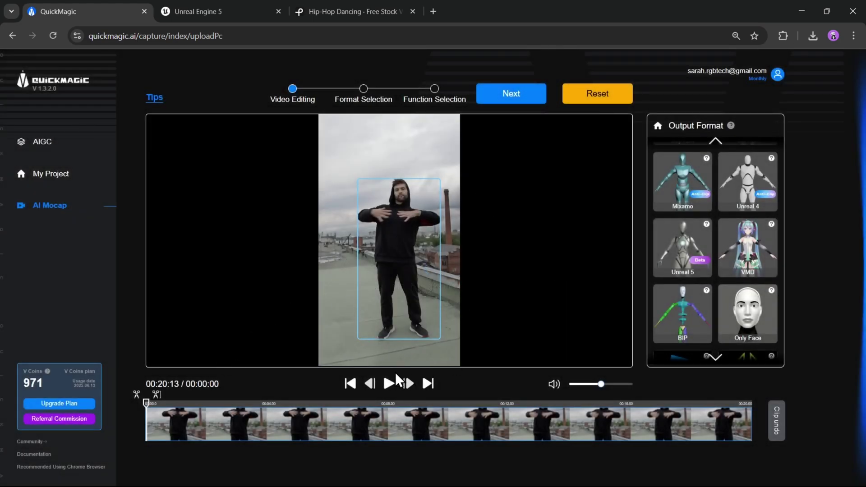
# Play and scrub through the imported dance video on the timeline, finishing back at the first frame
pyautogui.click(383, 382)
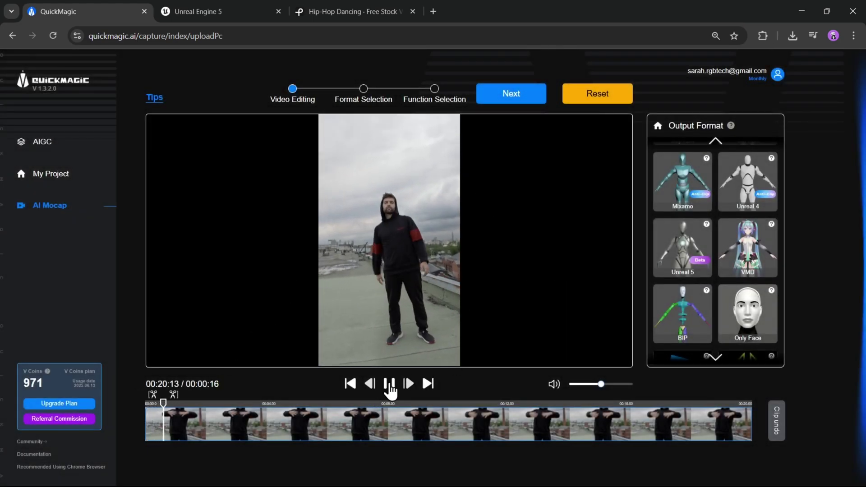
pyautogui.moveTo(515, 408); pyautogui.dragTo(626, 407)
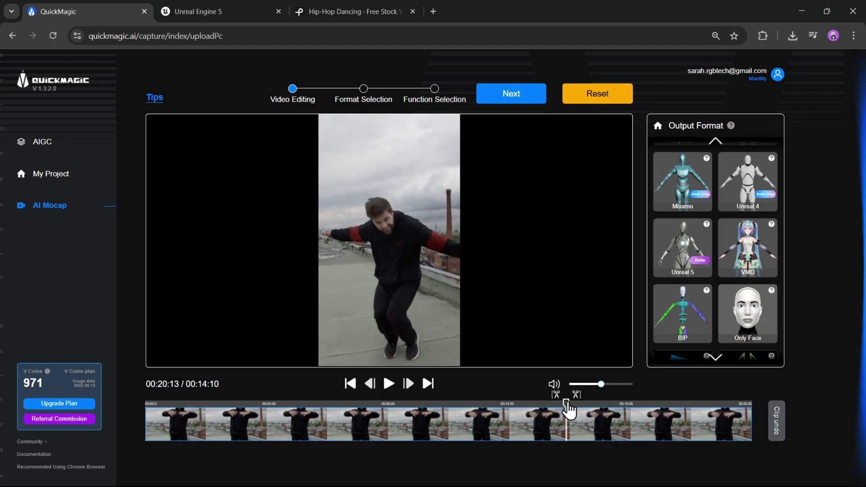
pyautogui.click(663, 411)
pyautogui.click(711, 408)
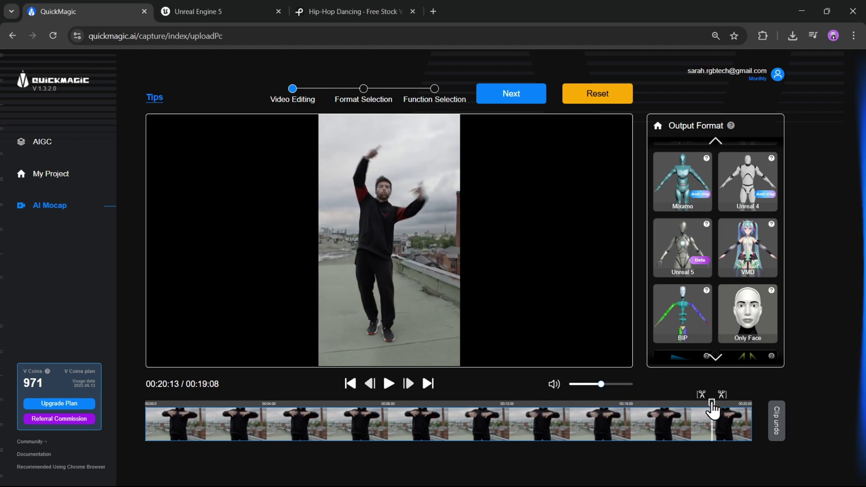
pyautogui.click(727, 408)
pyautogui.click(351, 383)
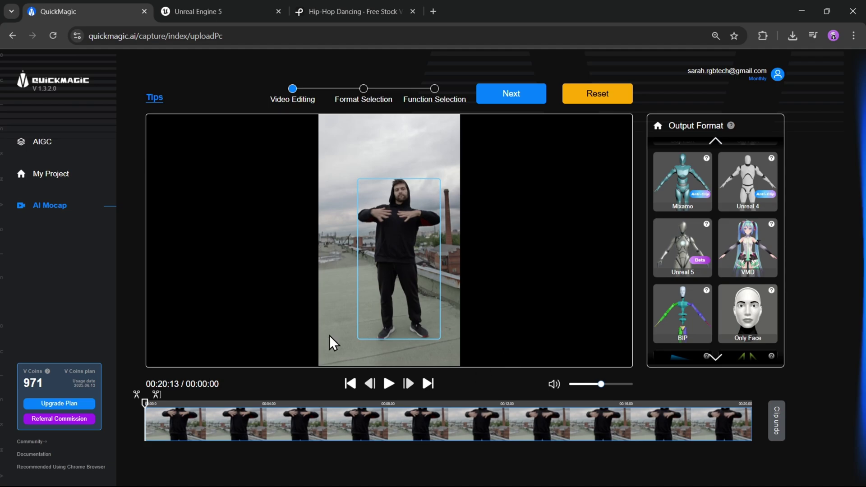
# Assign the Unreal 5 output format to the detected dancer in the video
pyautogui.scroll(-2, 705, 244)
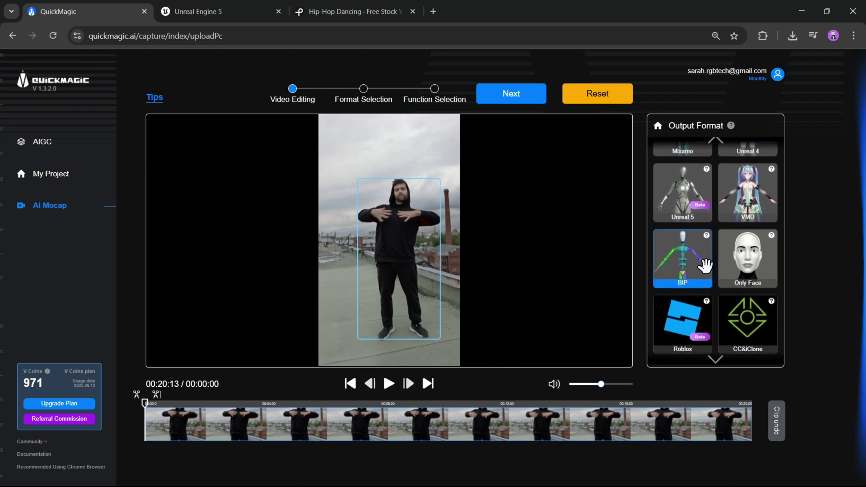
pyautogui.scroll(2, 697, 253)
pyautogui.click(690, 232)
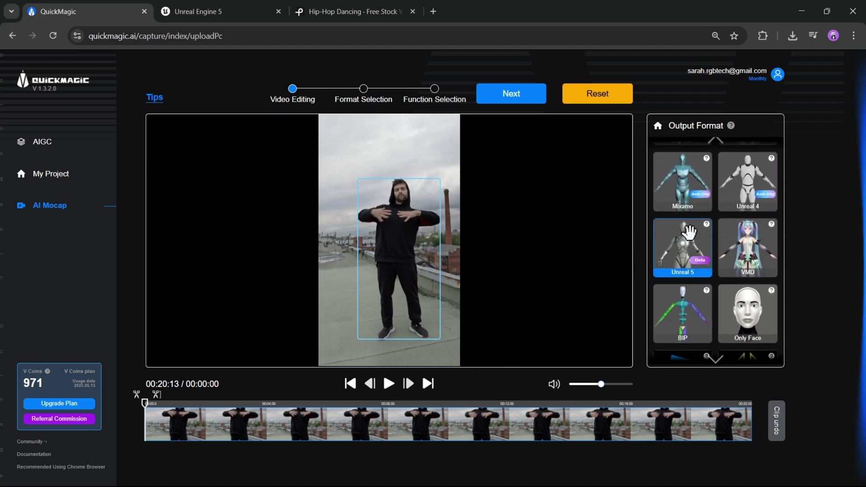
pyautogui.moveTo(465, 233); pyautogui.dragTo(413, 241)
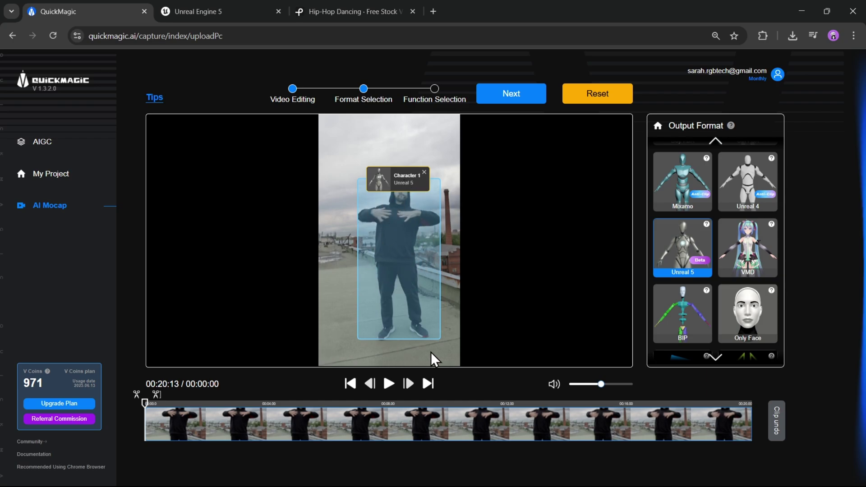
# Play the clip briefly, rewind it to the start and proceed to the function selection stage
pyautogui.click(388, 384)
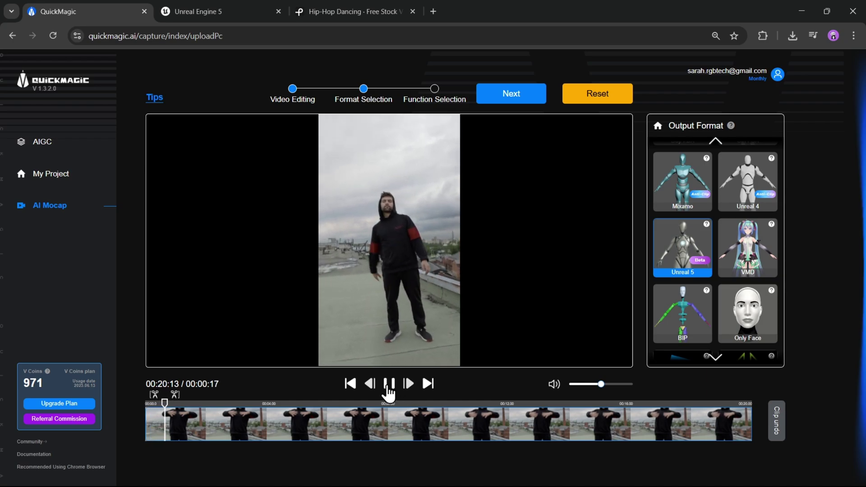
pyautogui.click(388, 386)
pyautogui.click(351, 385)
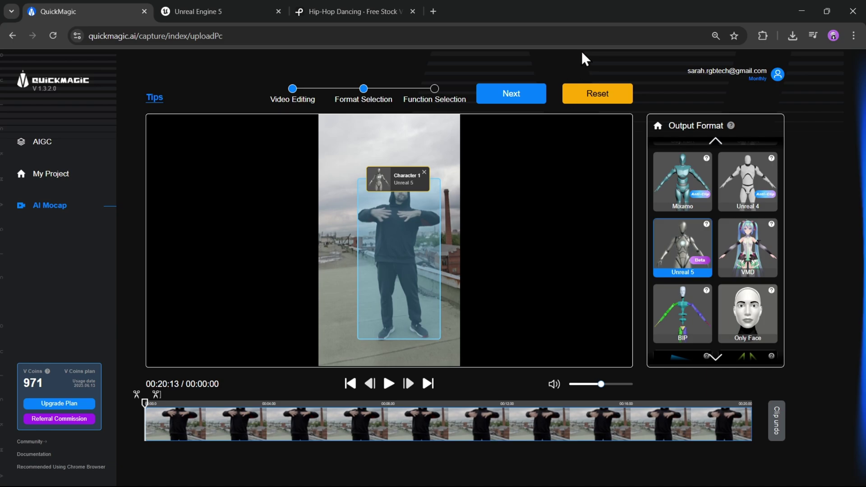
pyautogui.click(512, 96)
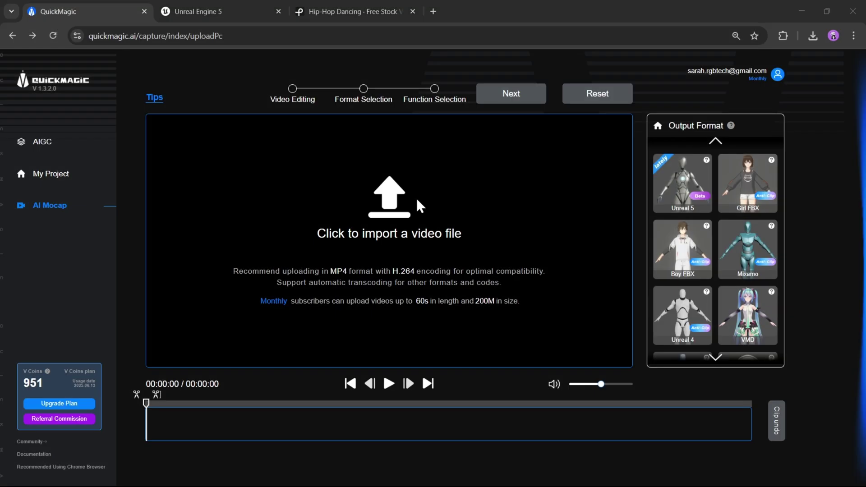
# Import the video 5385885-hd_1080_1920_25fps and assign the Unreal 5 output format to its dancer
pyautogui.click(416, 199)
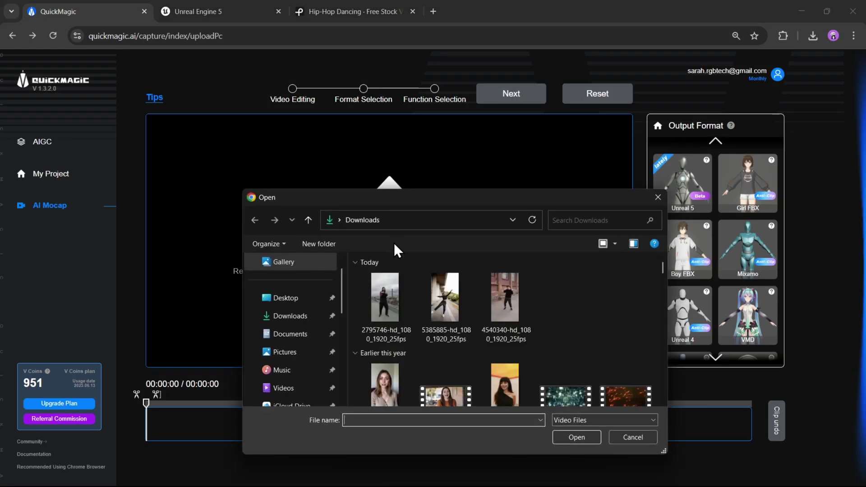
pyautogui.doubleClick(446, 299)
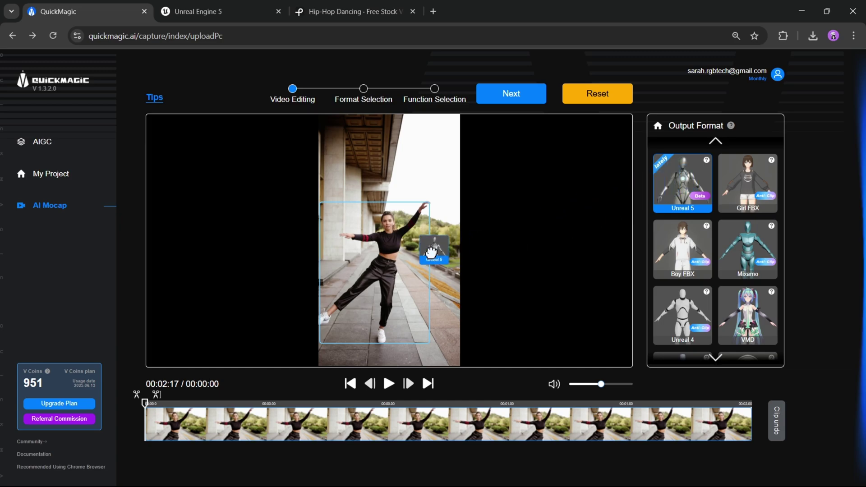
pyautogui.moveTo(431, 253); pyautogui.dragTo(394, 266)
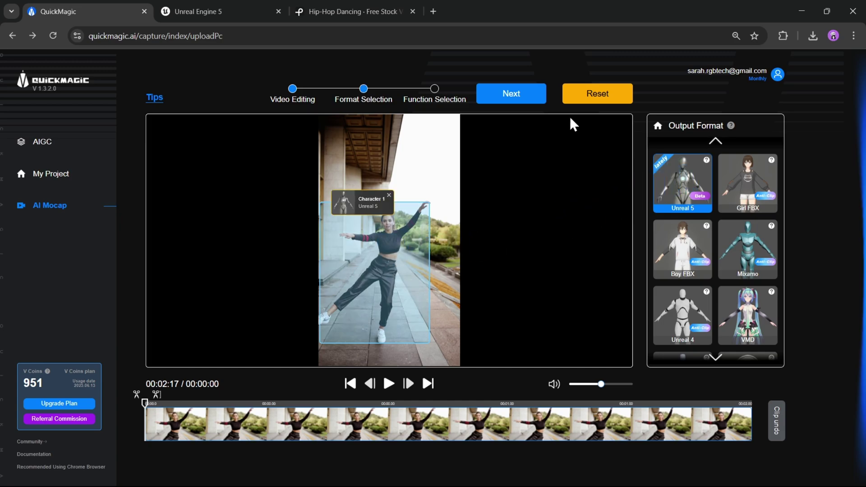
# Proceed to function selection and submit the second clip for motion capture
pyautogui.click(514, 99)
pyautogui.click(627, 380)
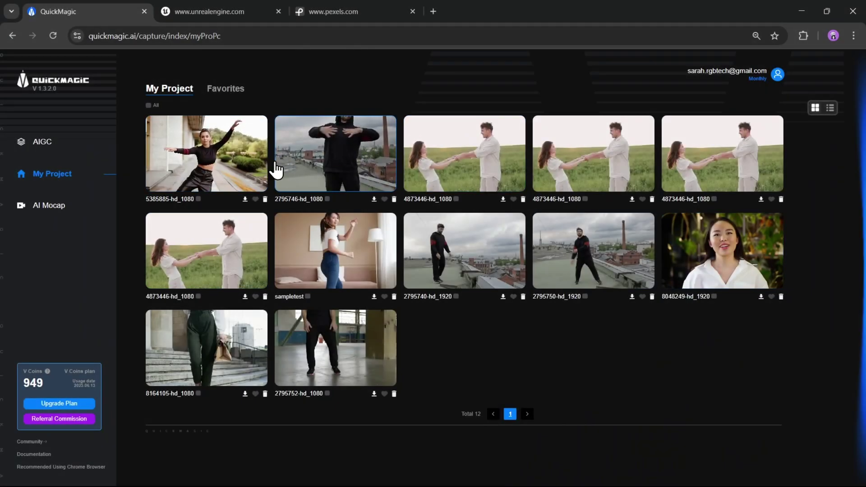
# Open the motion capture preview of the 5385885-hd_1080 project and download its animation
pyautogui.click(262, 216)
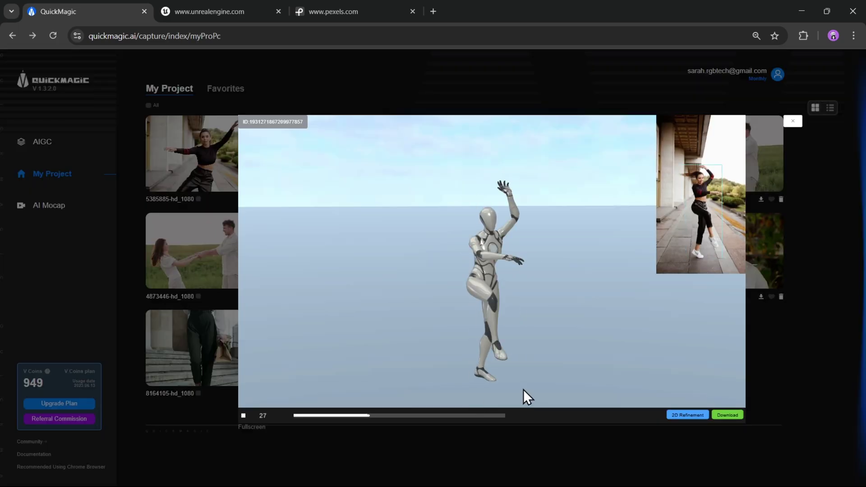
pyautogui.click(738, 416)
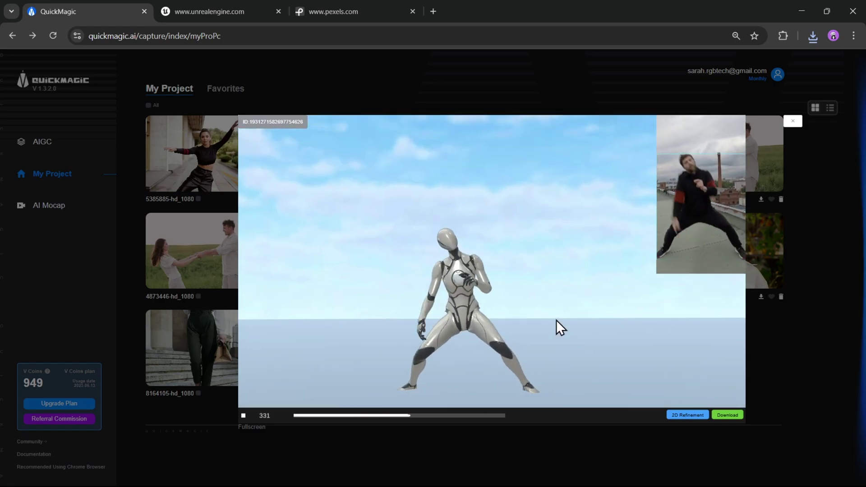
# Download the 2795746-hd_1080 animation from its motion capture preview and show the downloaded file in its folder
pyautogui.click(727, 415)
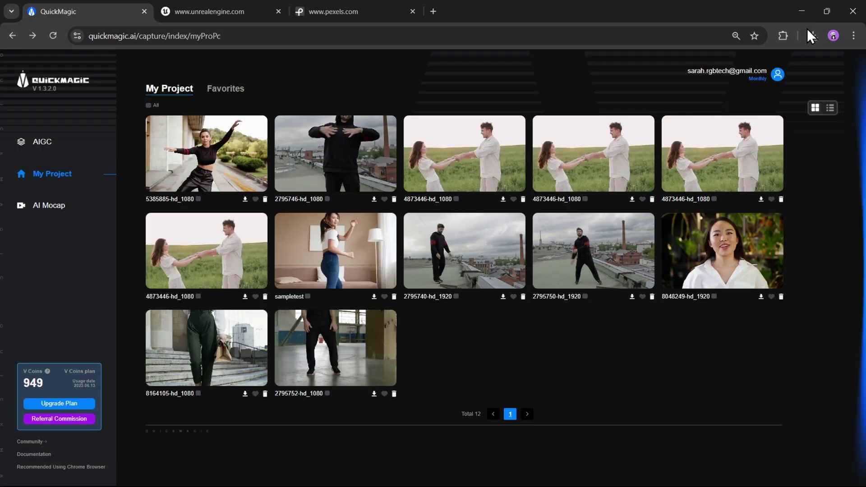
pyautogui.click(808, 32)
pyautogui.click(771, 87)
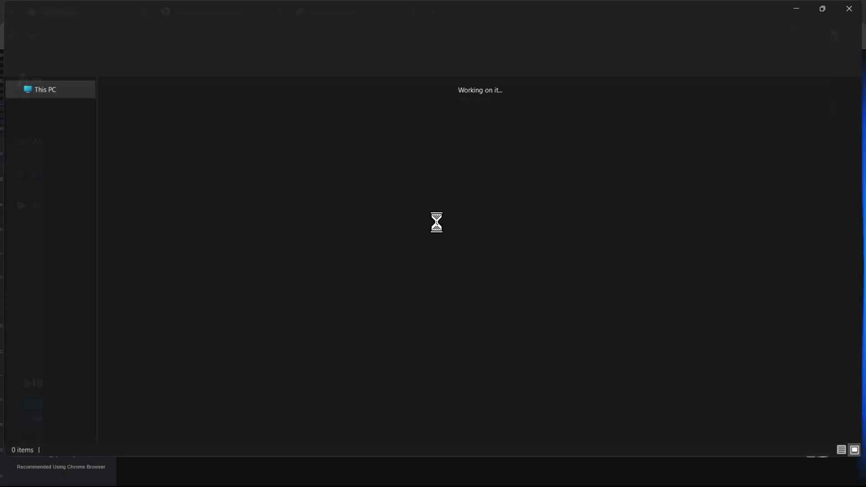
# Extract the 2795746-hd_1080 and 5385885-hd_1080 archives together with WinRAR and open the extracted 2795746-hd_1080 folder
pyautogui.moveTo(288, 123); pyautogui.dragTo(159, 121)
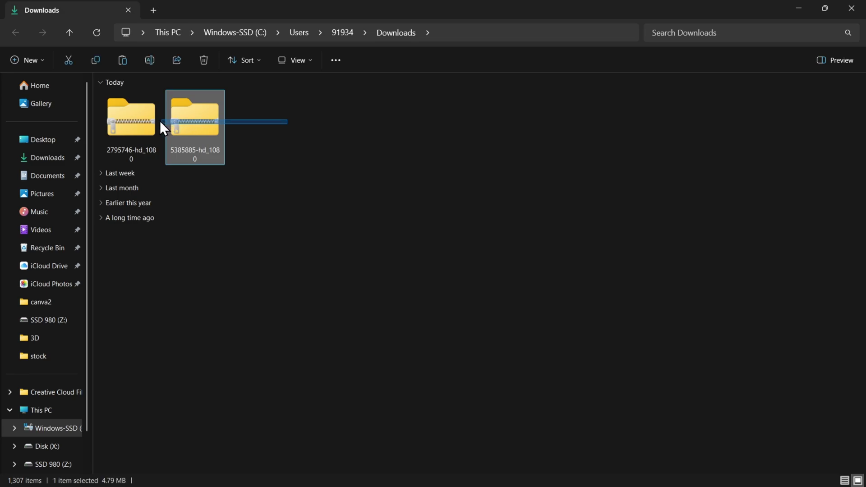
pyautogui.rightClick(139, 116)
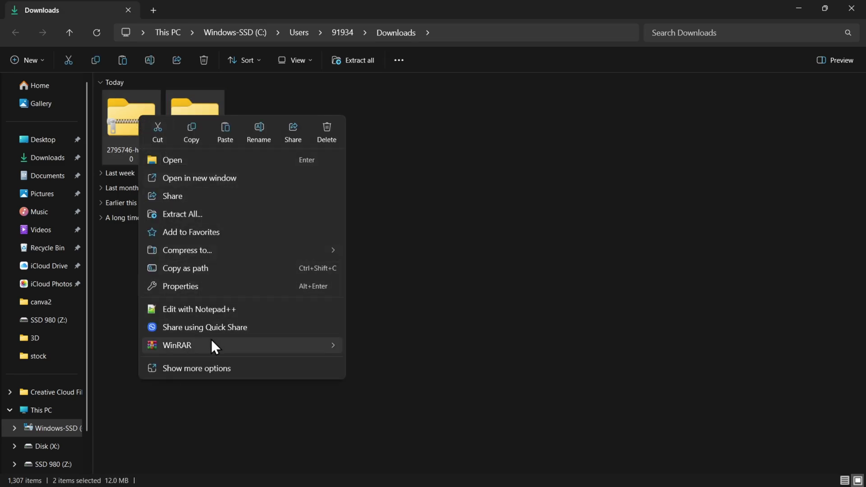
pyautogui.moveTo(212, 345)
pyautogui.click(386, 436)
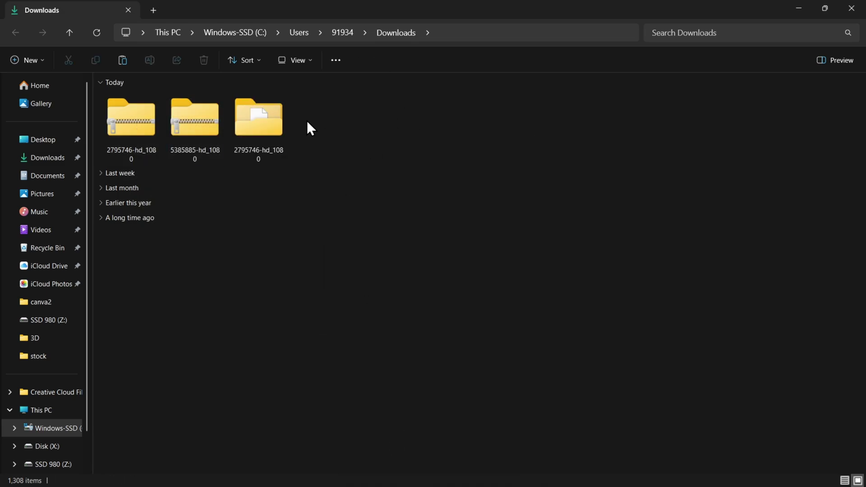
pyautogui.doubleClick(264, 117)
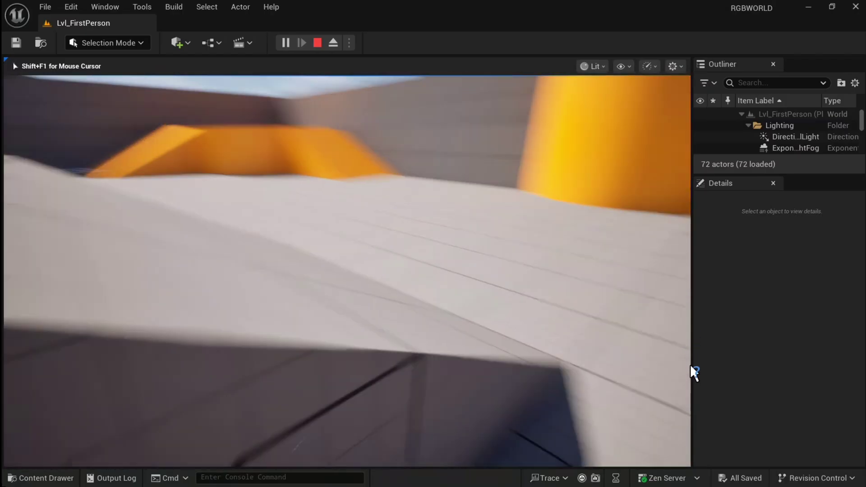
# Switch to Unreal Editor, move and jump through the playing Lvl_FirstPerson level, and stop the play session
pyautogui.press('w')
pyautogui.press('space')
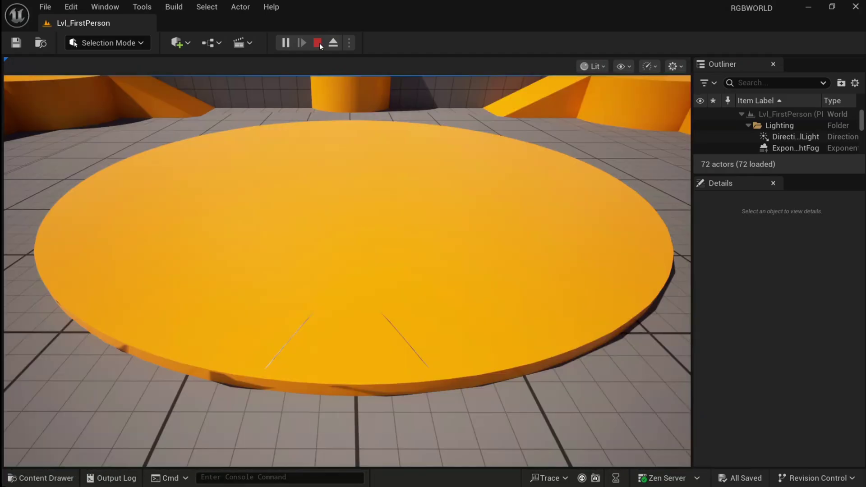
pyautogui.click(318, 42)
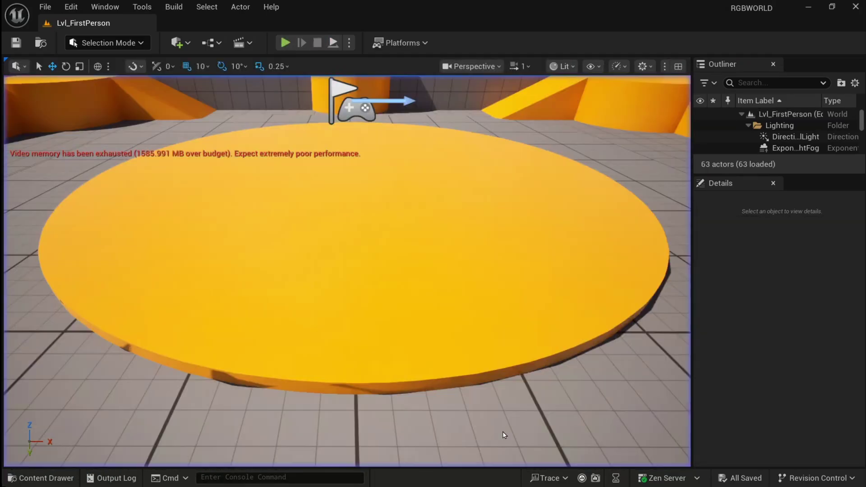
# Select the round yellow platform SM_Cylinder and browse to its asset in the project content
pyautogui.rightClick(502, 431)
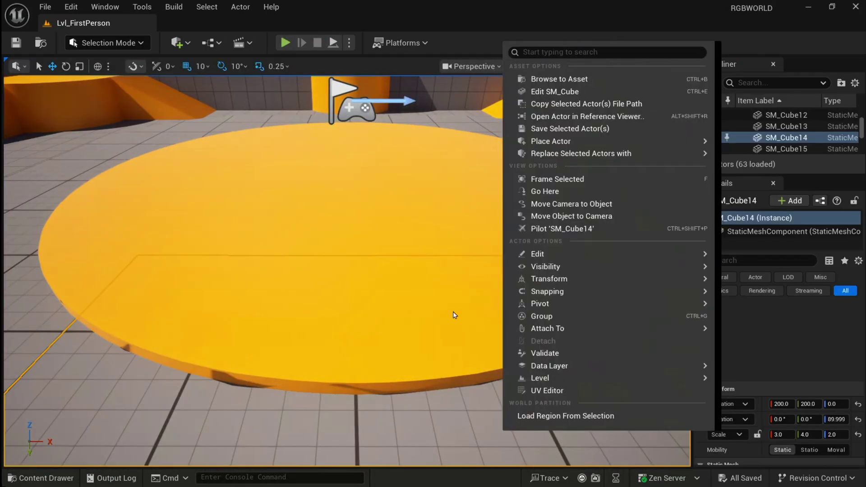
pyautogui.click(366, 270)
pyautogui.click(360, 228)
pyautogui.rightClick(342, 226)
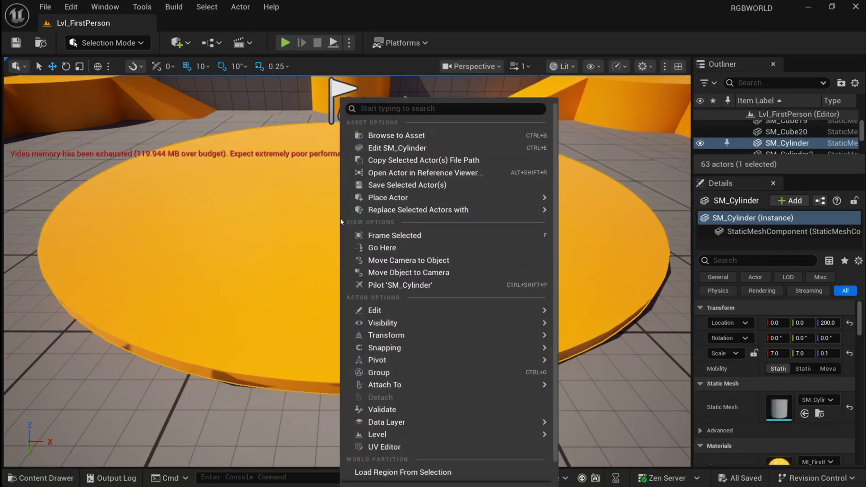
pyautogui.click(409, 137)
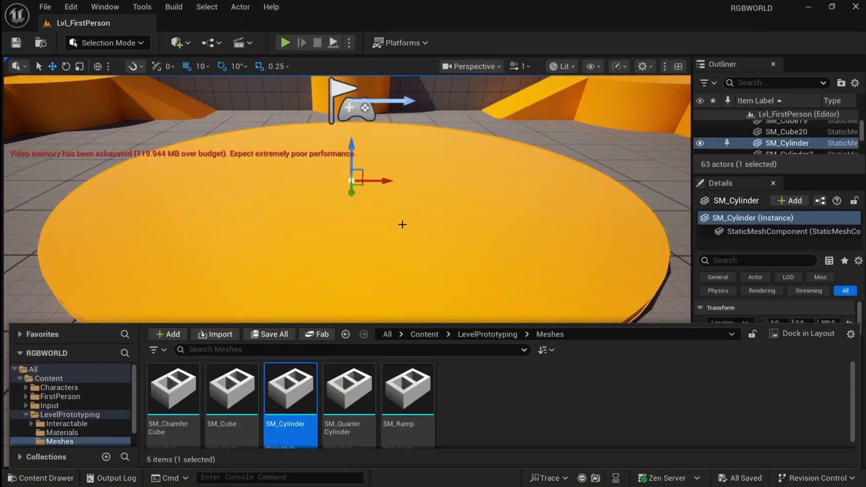
# Choose 2795746-hd_1080_UE5.fbx for import into the Meshes folder and review its mesh, animation and material import settings
pyautogui.click(239, 335)
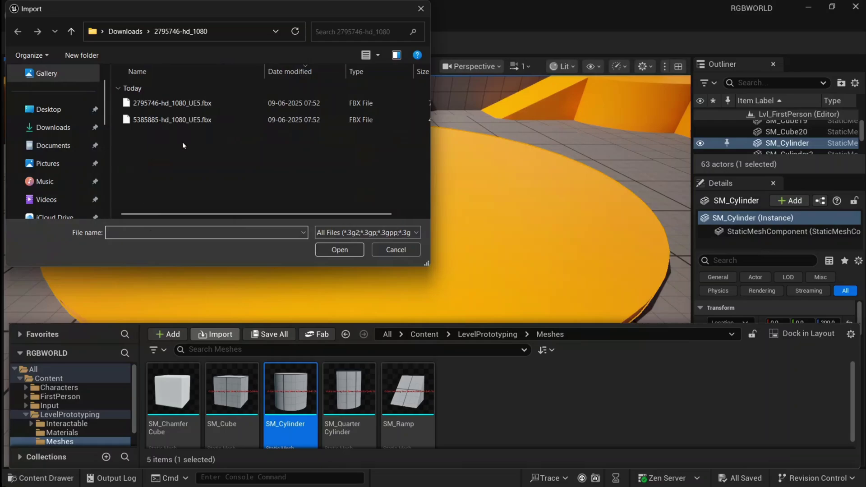
pyautogui.doubleClick(223, 101)
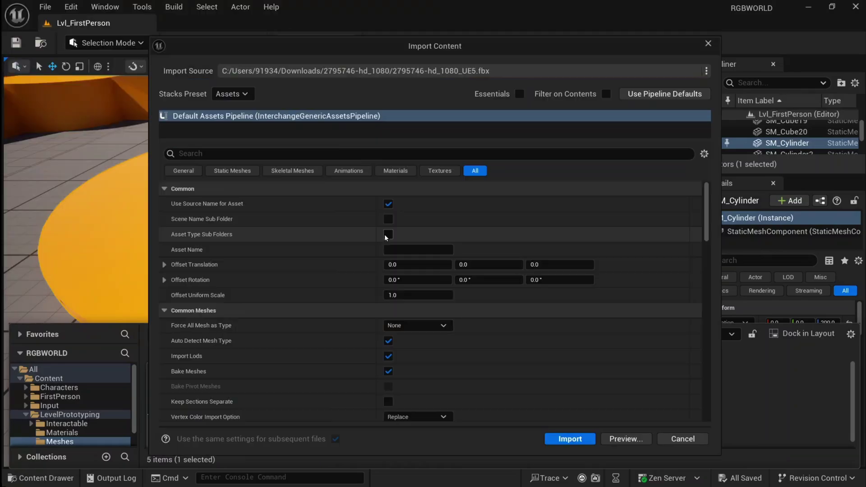
pyautogui.scroll(-10, 423, 322)
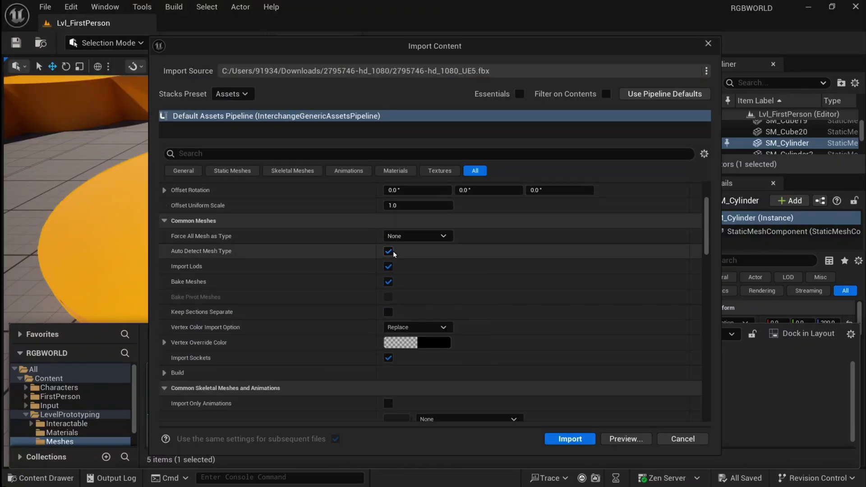
pyautogui.scroll(-6, 423, 322)
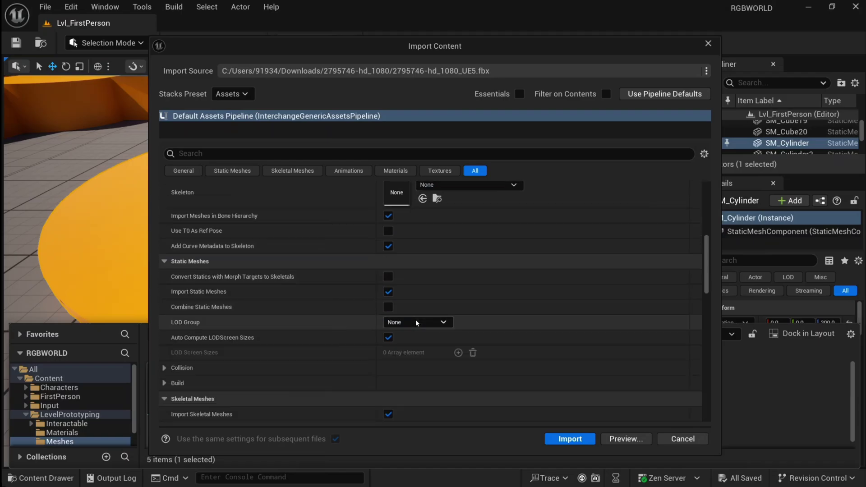
pyautogui.scroll(-5, 407, 319)
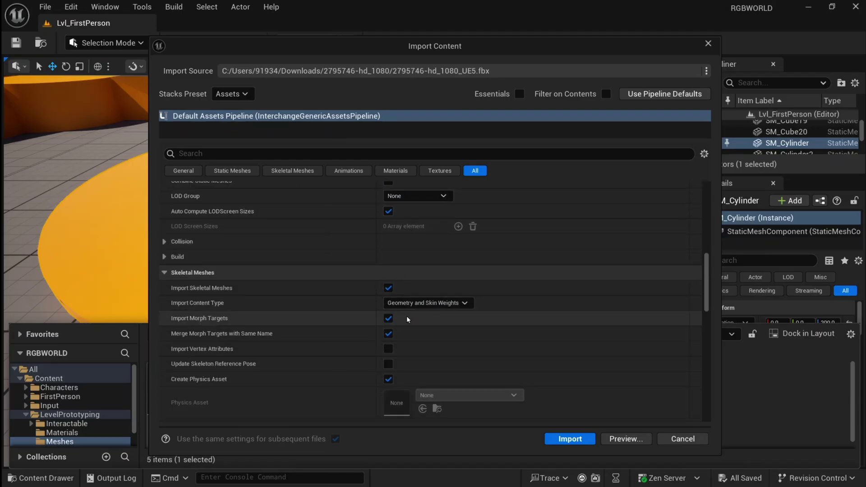
pyautogui.scroll(-2, 383, 318)
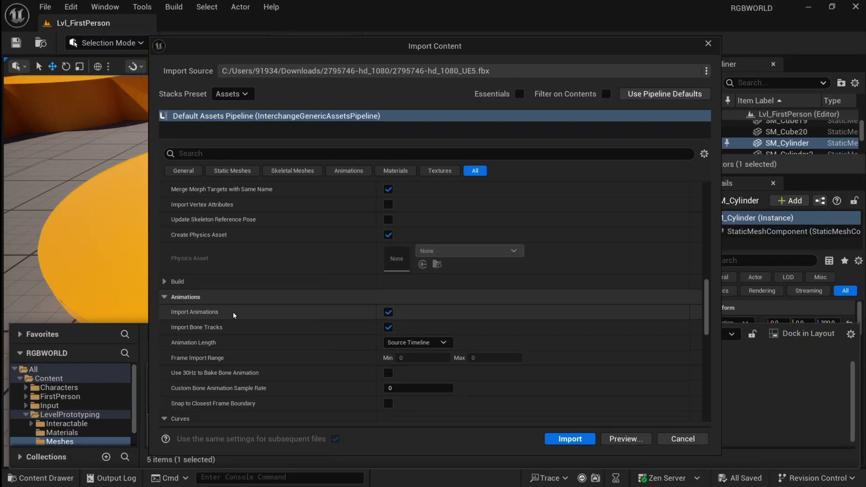
pyautogui.scroll(-1, 228, 355)
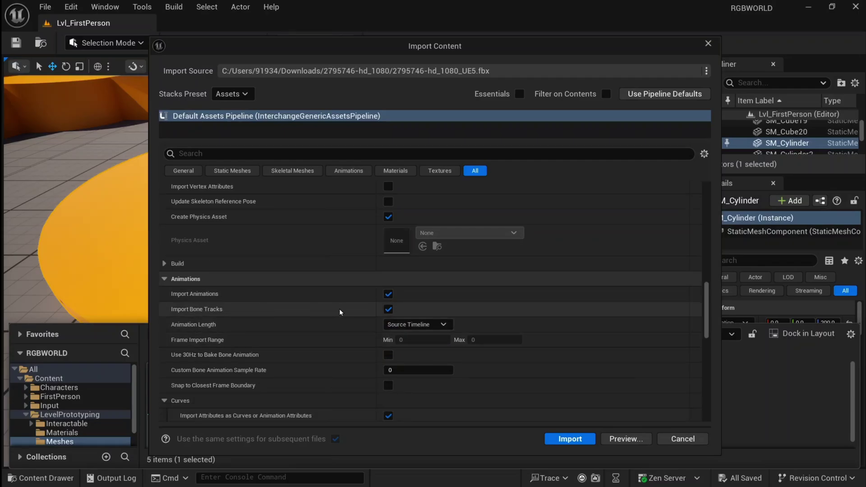
pyautogui.scroll(-10, 510, 334)
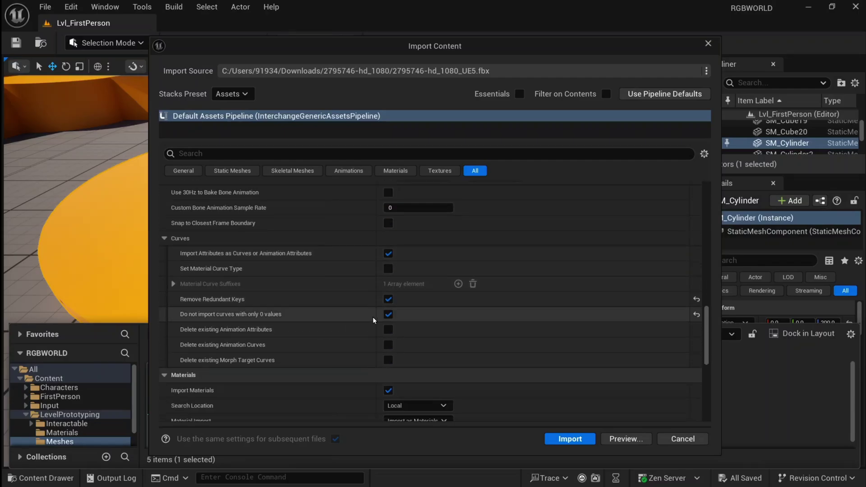
# Preview the assets contained in the 2795746-hd_1080_UE5 file and import it with the preset settings
pyautogui.click(611, 441)
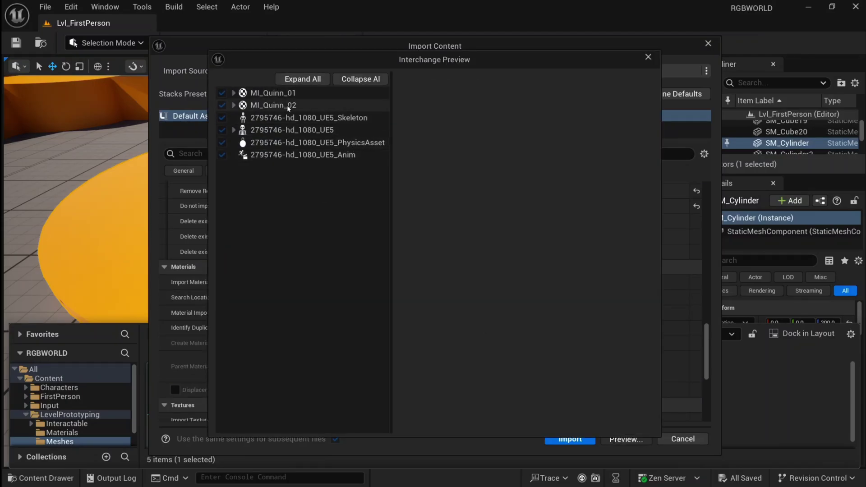
pyautogui.click(648, 58)
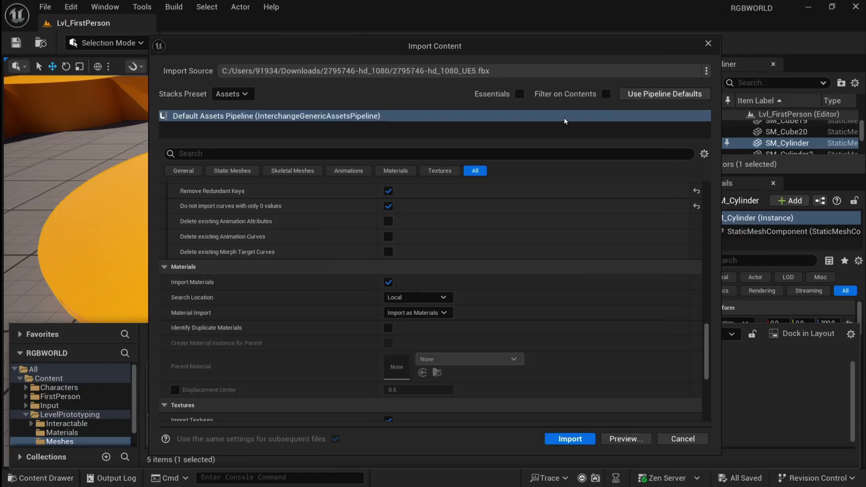
pyautogui.click(570, 439)
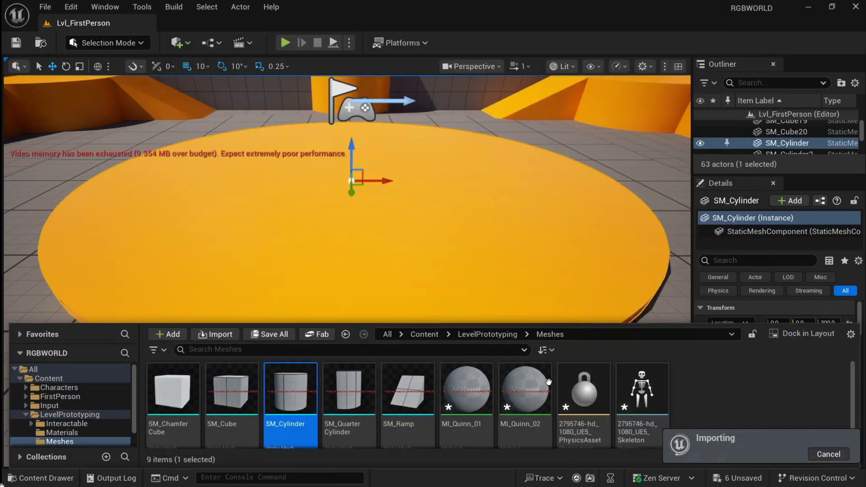
# Place 2795746-hd_1080_UE5_Anim on the yellow platform at about -10, 240, 210, and play the level to check the dance
pyautogui.moveTo(757, 391); pyautogui.dragTo(342, 278)
pyautogui.moveTo(501, 316); pyautogui.dragTo(526, 298, button='right')
pyautogui.scroll(5, 451, 288)
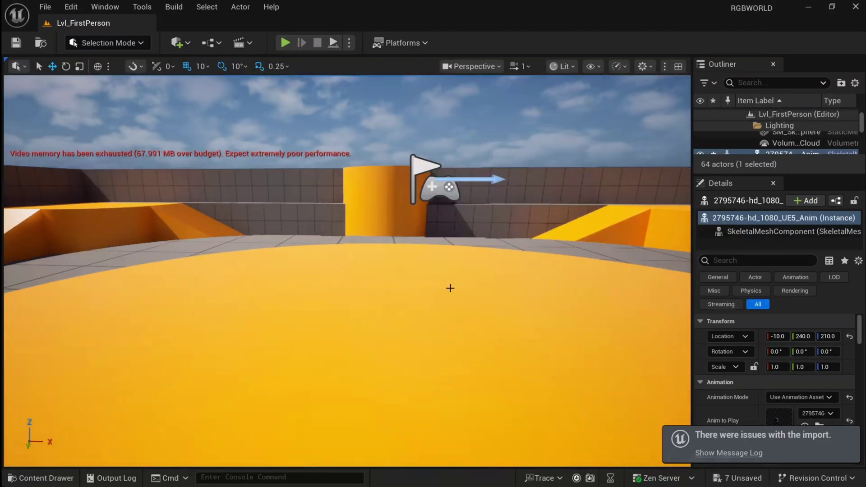
pyautogui.scroll(-3, 511, 270)
pyautogui.scroll(-5, 510, 270)
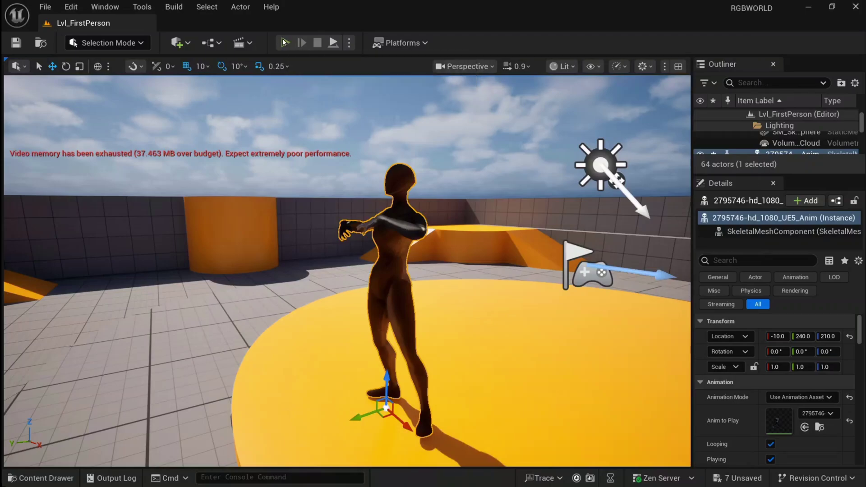
pyautogui.click(284, 42)
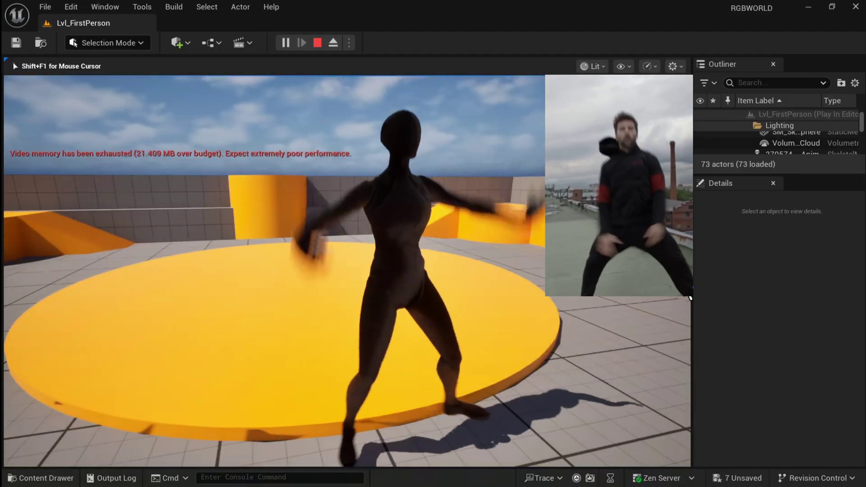
pyautogui.click(317, 43)
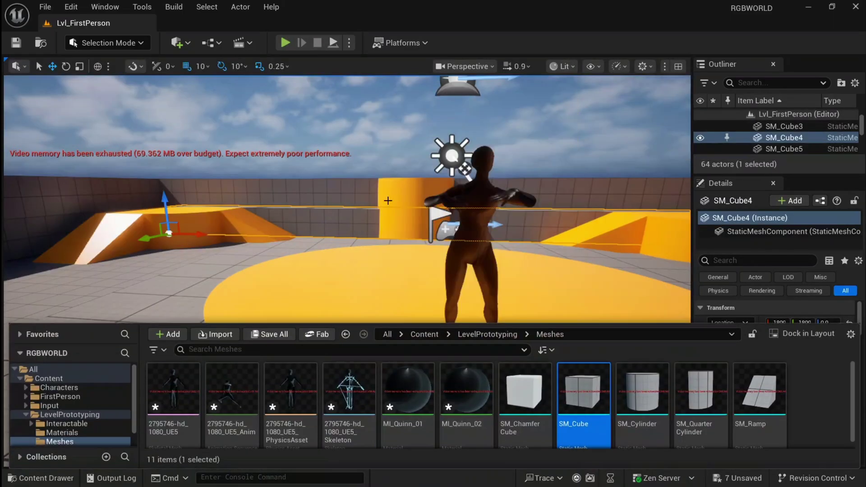
# Import the 5385885-hd_1080_UE5 file into the Meshes folder and place its animation on the yellow platform
pyautogui.click(215, 334)
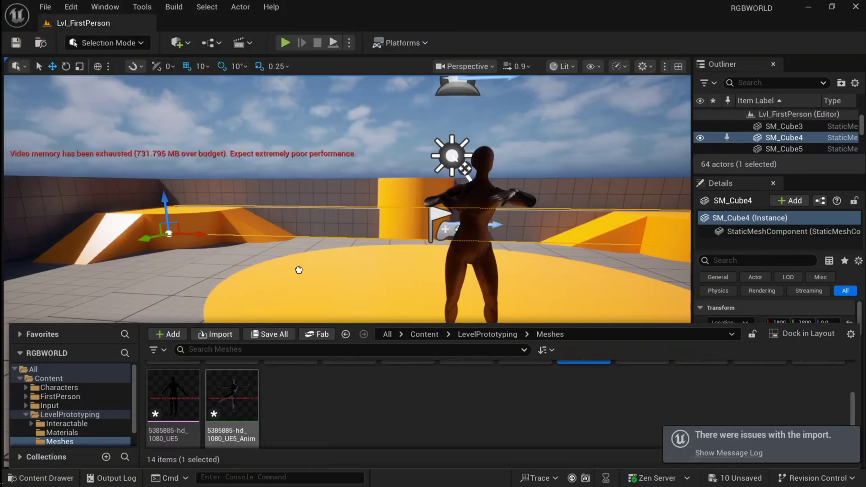
pyautogui.moveTo(298, 269); pyautogui.dragTo(387, 290)
pyautogui.moveTo(350, 318); pyautogui.dragTo(334, 317, button='right')
pyautogui.scroll(2, 355, 236)
pyautogui.moveTo(355, 236); pyautogui.dragTo(402, 186)
# Play the level and walk around the characters to examine their dance animations
pyautogui.hotkey('alt', 'p')
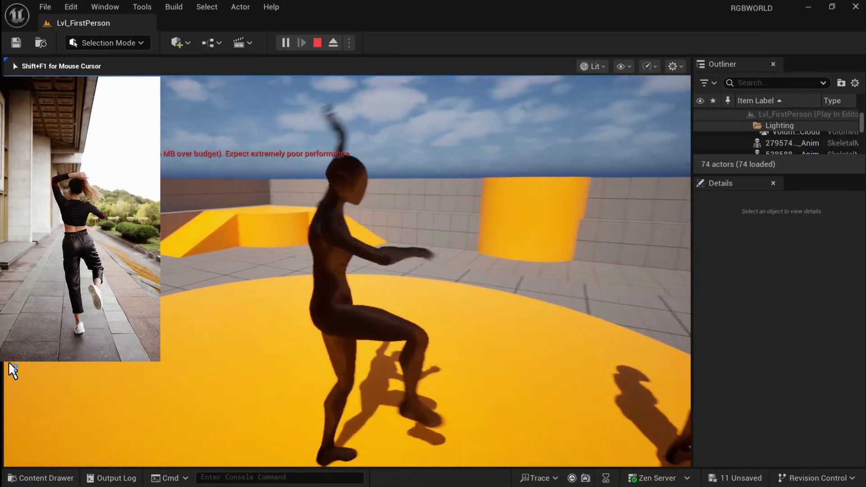
pyautogui.press('d')
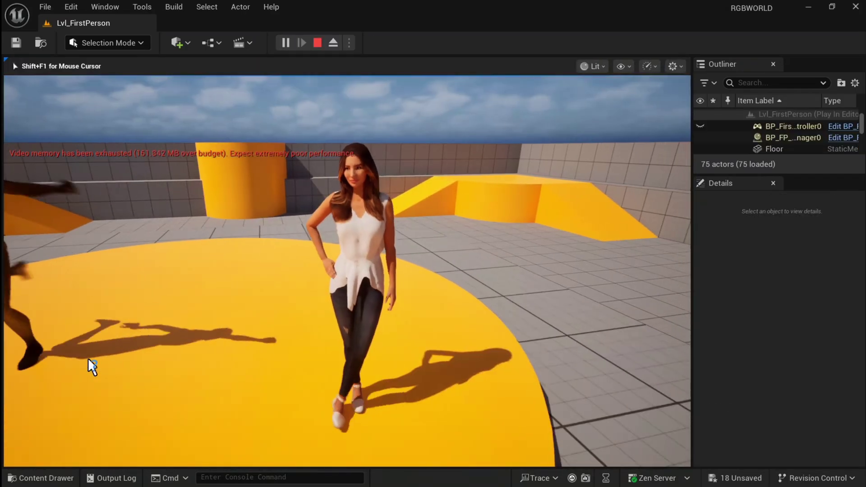
pyautogui.press('w')
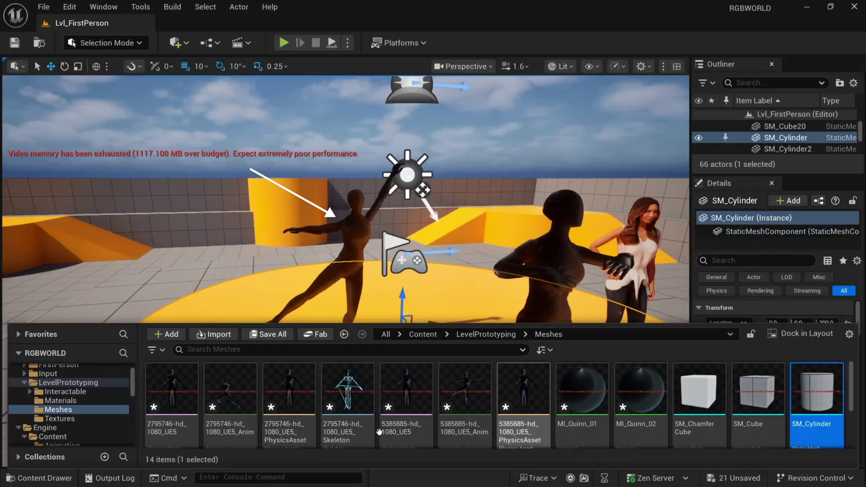
# Open Retarget Animations for 5385885-hd_1080_UE5_Anim, set rp_sophia_animated_003_idling as target skeletal mesh and preview 2795746-hd_1080_UE5_Anim on it
pyautogui.moveTo(383, 432)
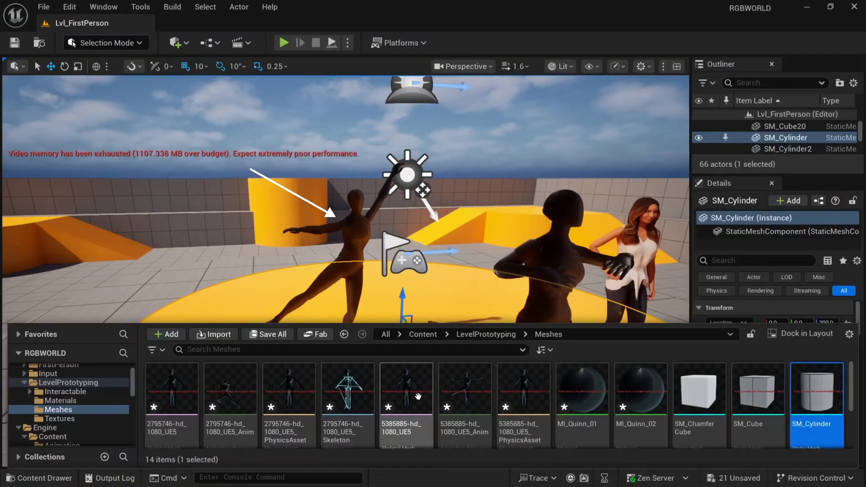
pyautogui.rightClick(458, 395)
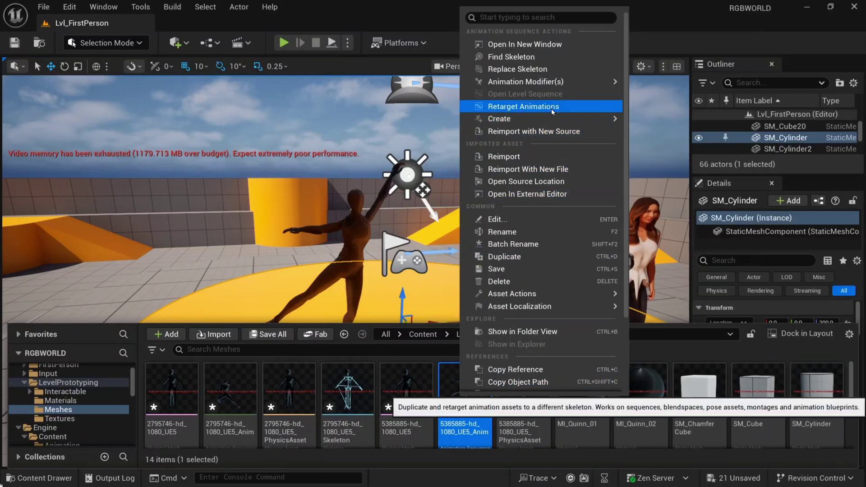
pyautogui.click(551, 109)
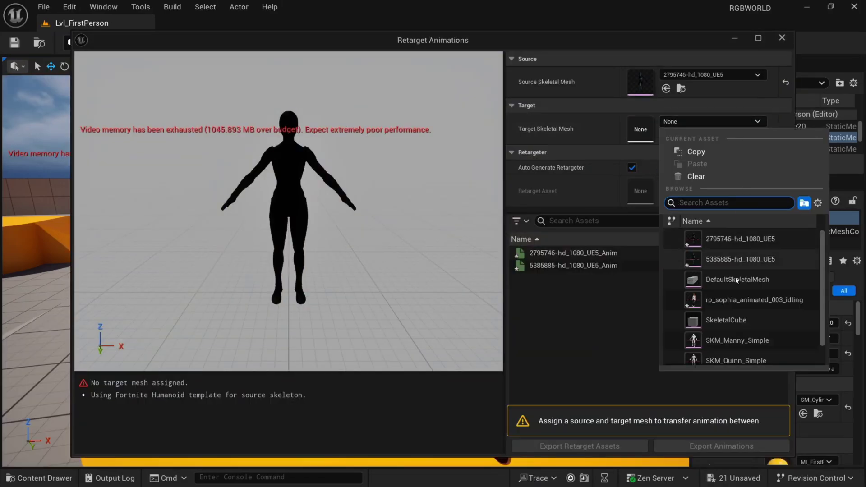
pyautogui.click(751, 296)
pyautogui.click(610, 255)
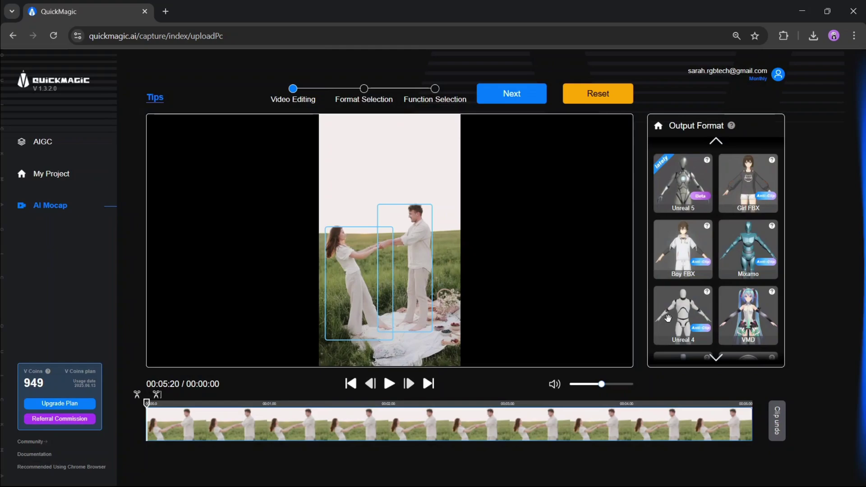
# Switch to QuickMagic and play the clip of the couple holding hands in the video editing stage
pyautogui.click(389, 383)
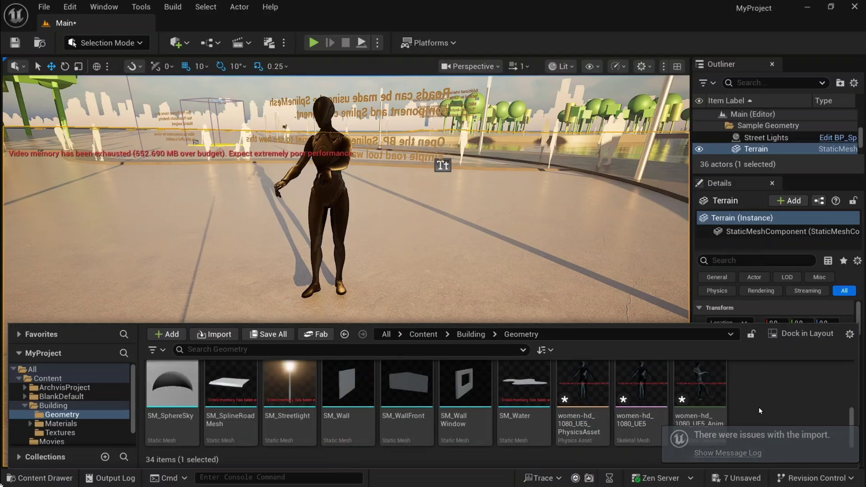
# Place women-hd_1080_UE5_Anim on the terrain facing the man character, close enough for their hands to meet, at about X 1010, Y 3890, Z 30
pyautogui.moveTo(412, 302); pyautogui.dragTo(450, 405, button='right')
pyautogui.moveTo(450, 405); pyautogui.dragTo(464, 433)
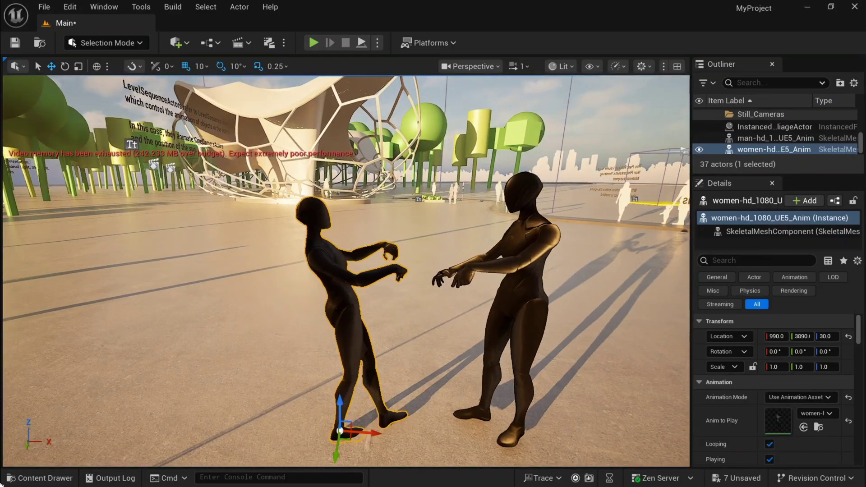
pyautogui.moveTo(369, 433); pyautogui.dragTo(382, 434)
pyautogui.scroll(-4, 572, 284)
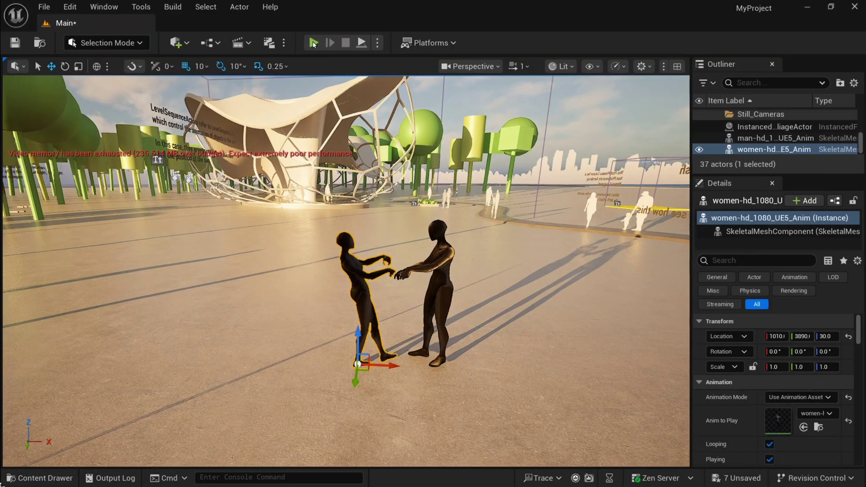
# Play the Main level and walk up to the couple to examine their paired dance animation
pyautogui.click(314, 43)
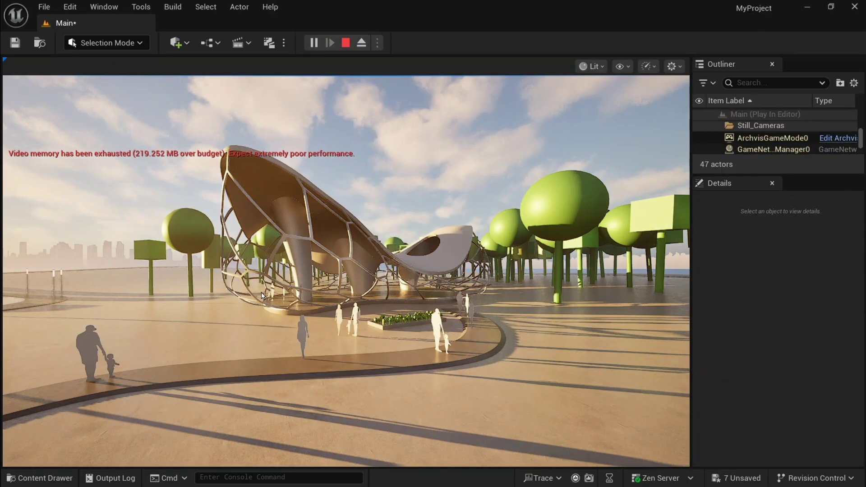
pyautogui.click(325, 256)
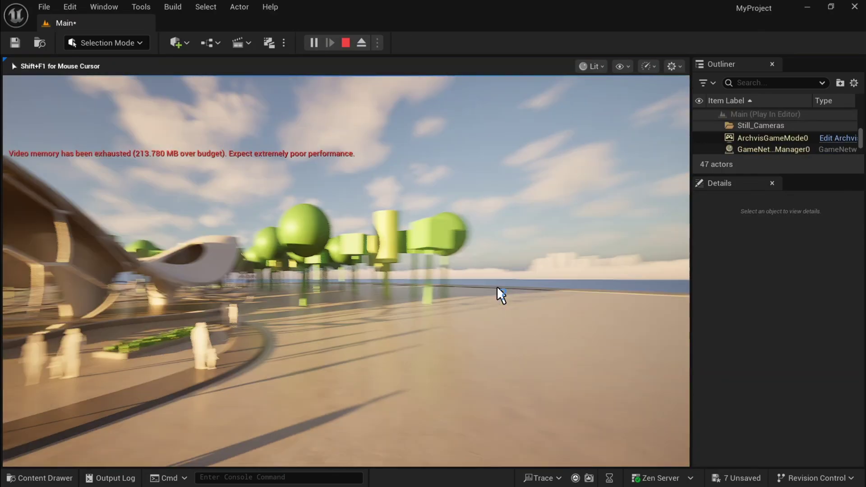
pyautogui.press('w')
pyautogui.moveTo(7, 420); pyautogui.dragTo(47, 336)
pyautogui.press('w')
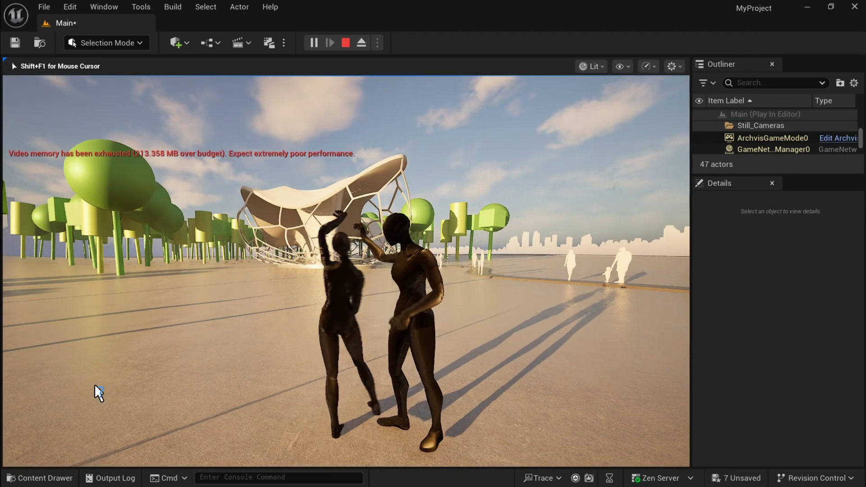
pyautogui.moveTo(94, 383); pyautogui.dragTo(3, 461)
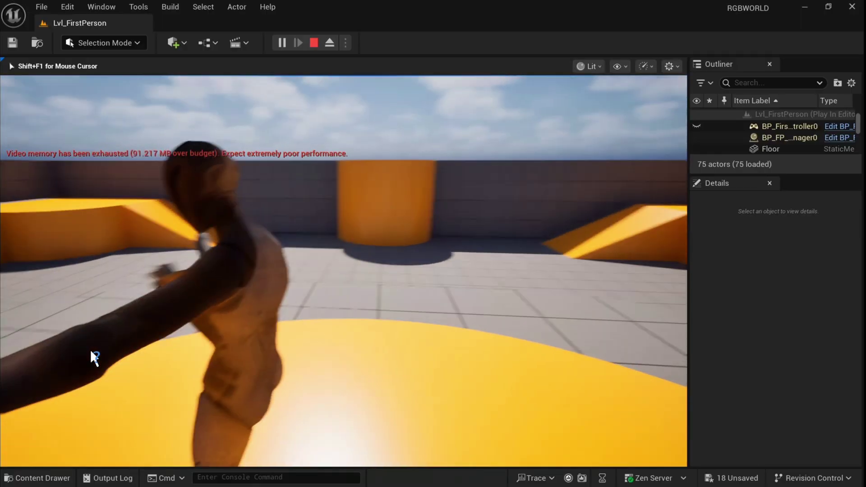
# Walk around the dancing characters on the yellow platform in the running Lvl_FirstPerson level to examine their animations
pyautogui.press('d')
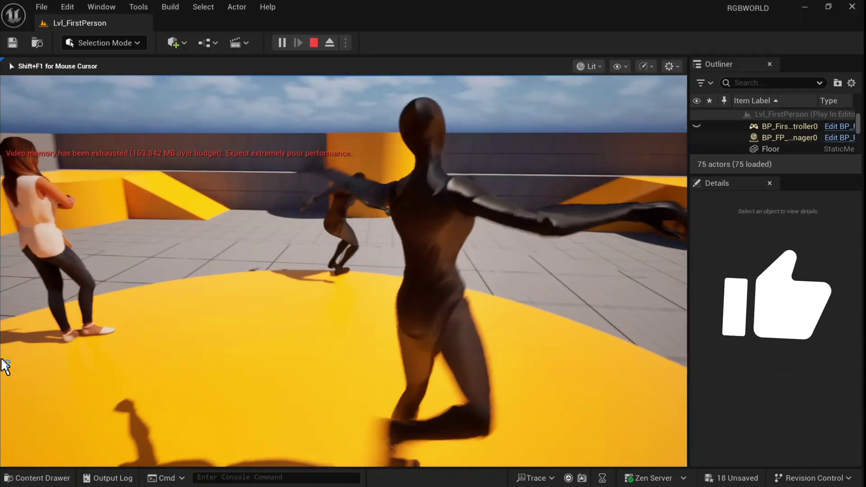
pyautogui.press('d')
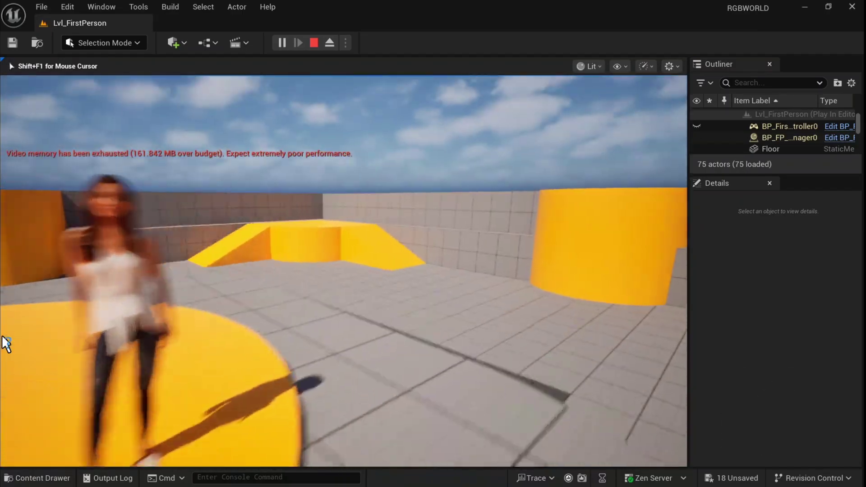